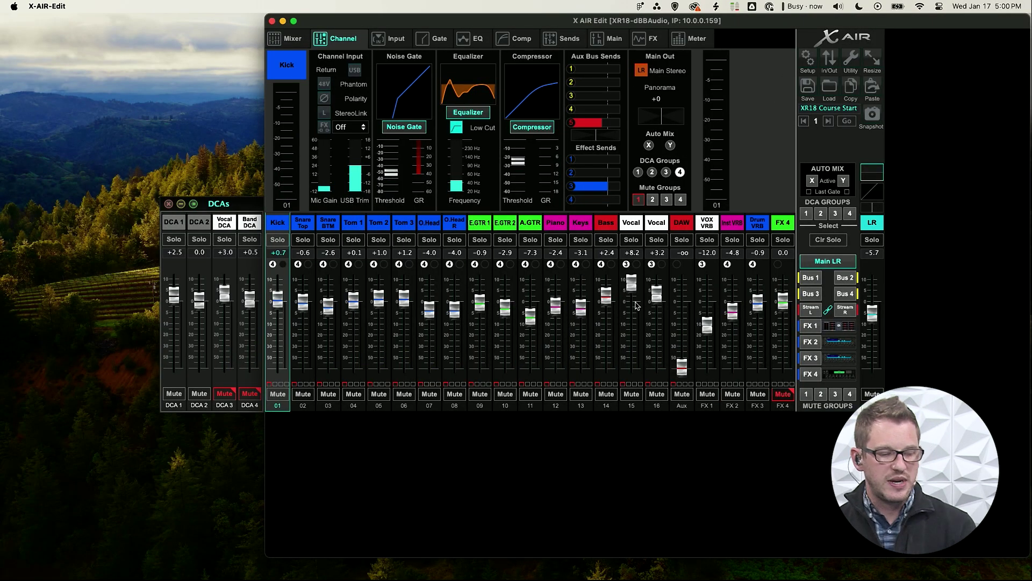
Step: Review the In/Out Input tab, confirm channel 01's USB send tap stays Analog, then view USB Returns
{"action": "left_click", "coordinate": [830, 65]}
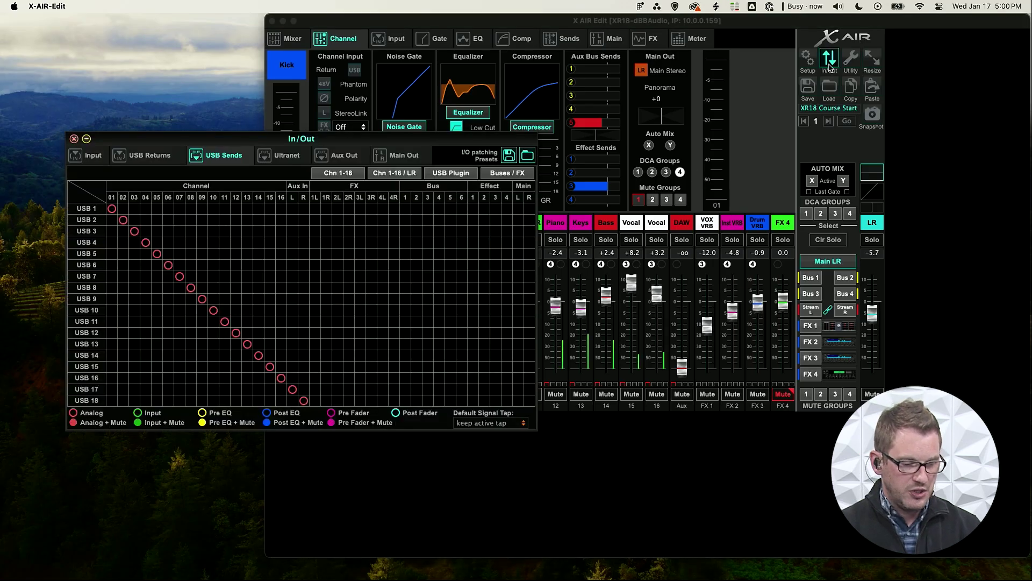
{"action": "left_click", "coordinate": [94, 157]}
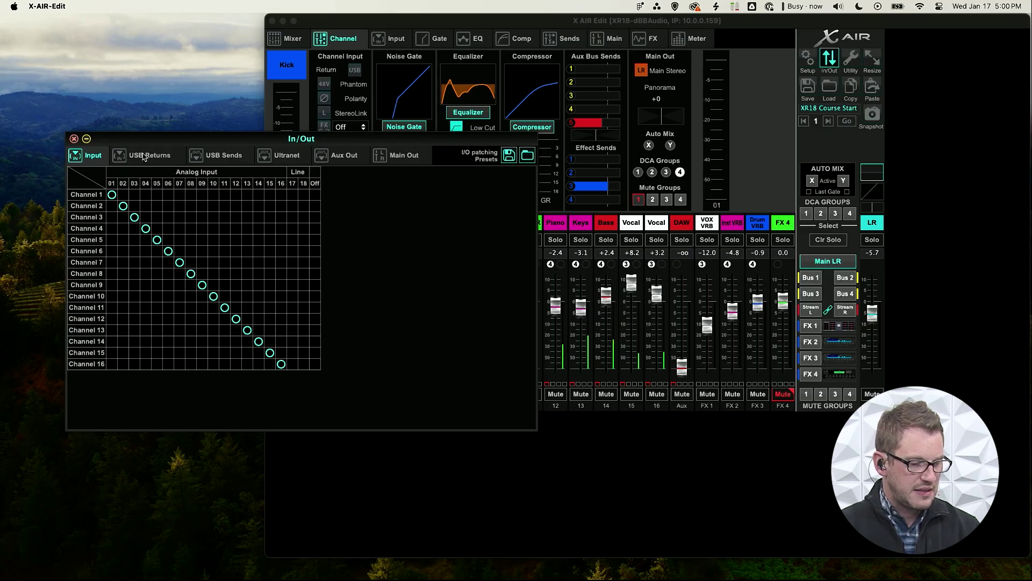
{"action": "left_click", "coordinate": [221, 156]}
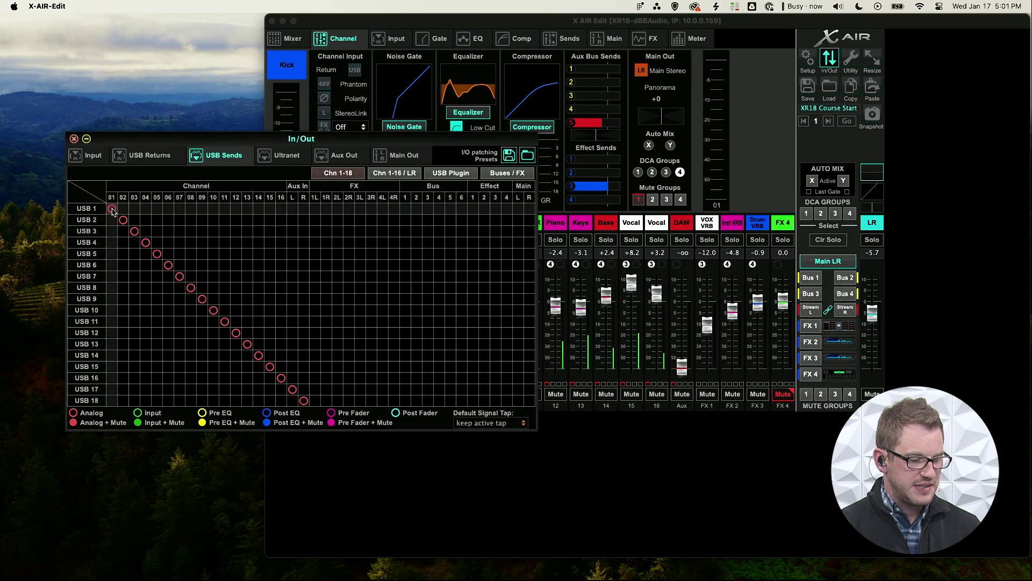
{"action": "left_click", "coordinate": [113, 209]}
{"action": "left_click", "coordinate": [112, 210]}
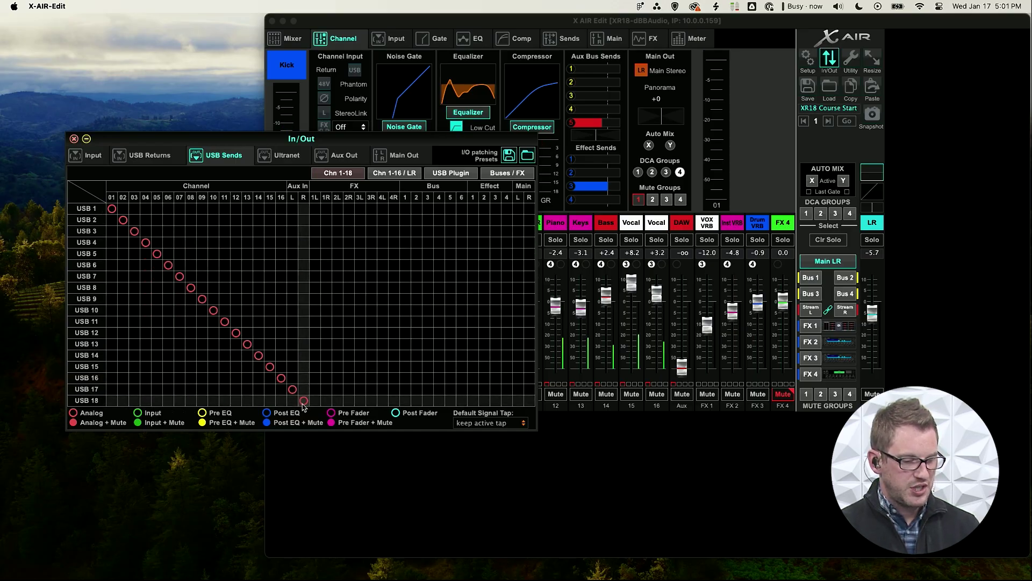
{"action": "left_click", "coordinate": [157, 156]}
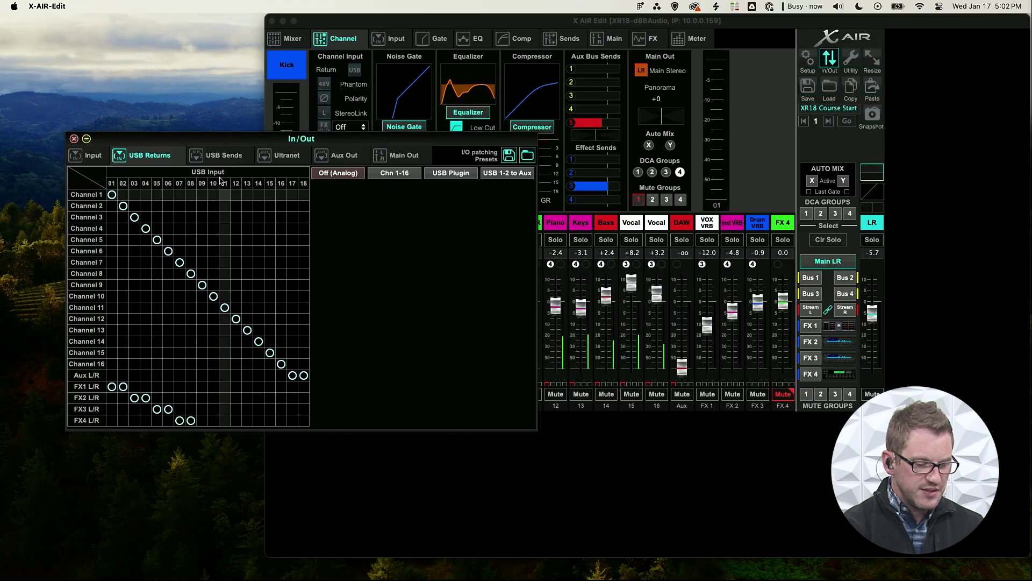
Step: Bring SuperRack Performer to the front from the taskbar
{"action": "mouse_move", "coordinate": [290, 565]}
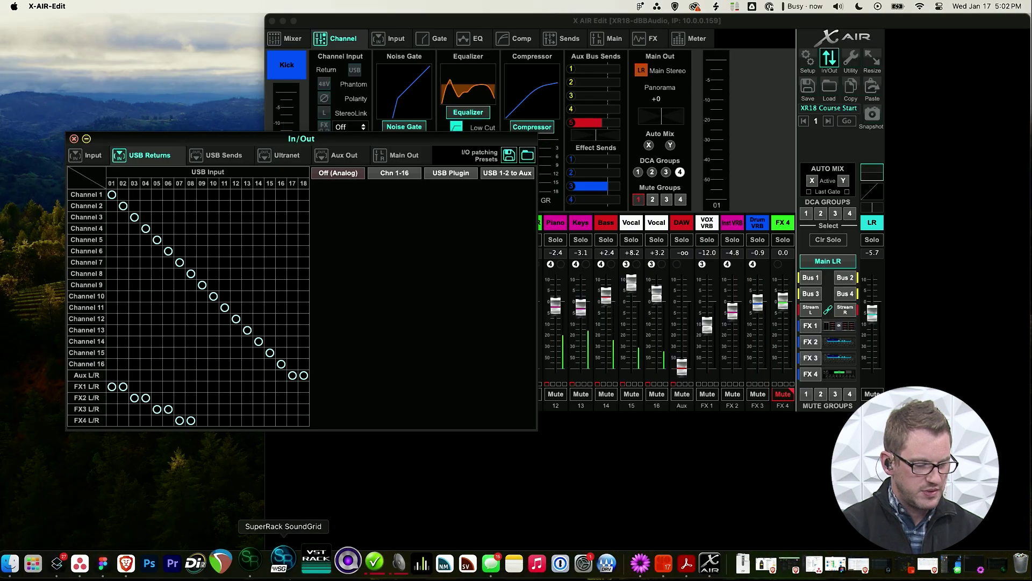
{"action": "left_click", "coordinate": [265, 562]}
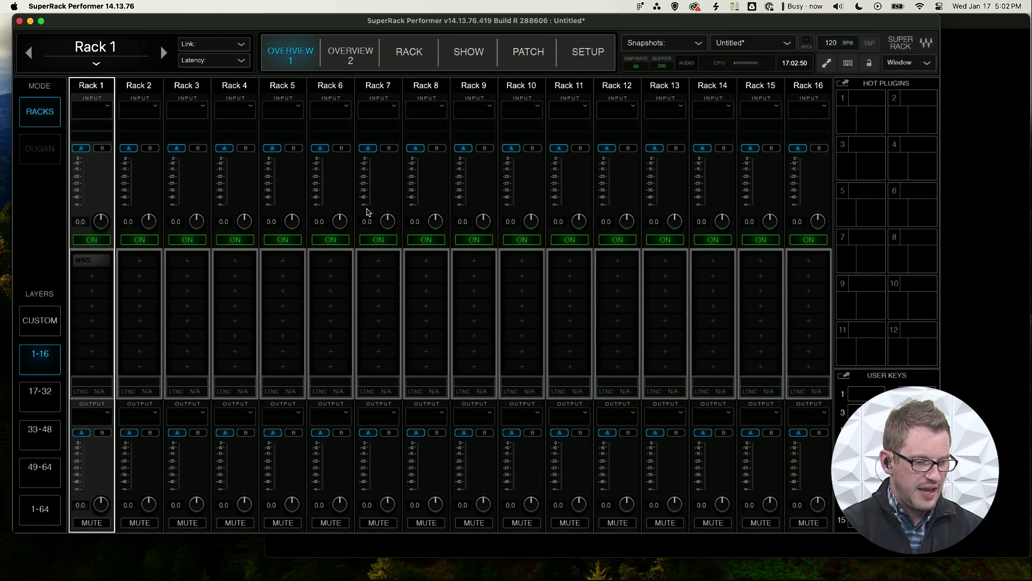
Step: In Setup > Audio Setup, select X18/XR18 as the device at a 48000 Hz sample rate
{"action": "left_click", "coordinate": [588, 52]}
{"action": "left_click", "coordinate": [46, 107]}
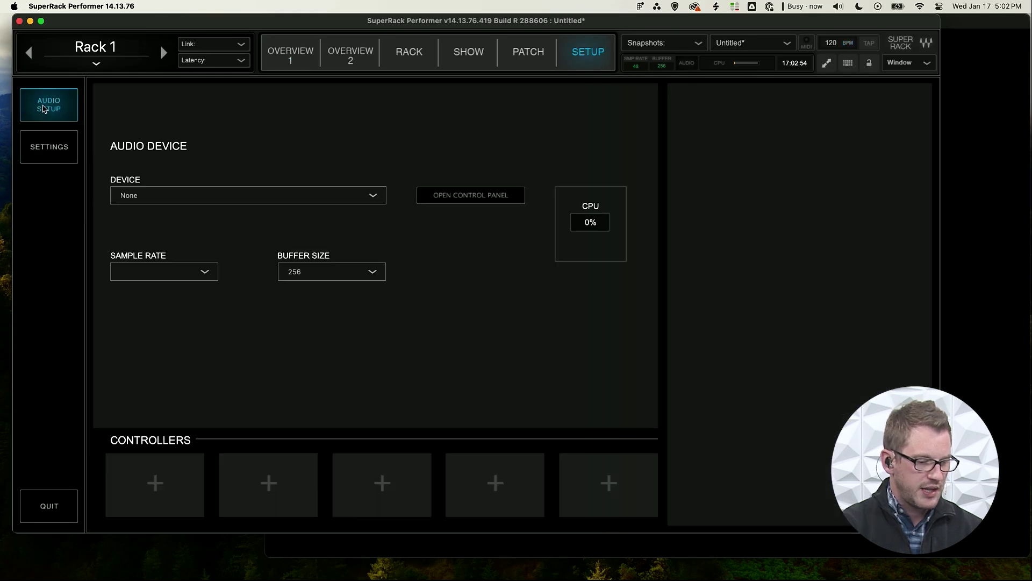
{"action": "left_click", "coordinate": [143, 198]}
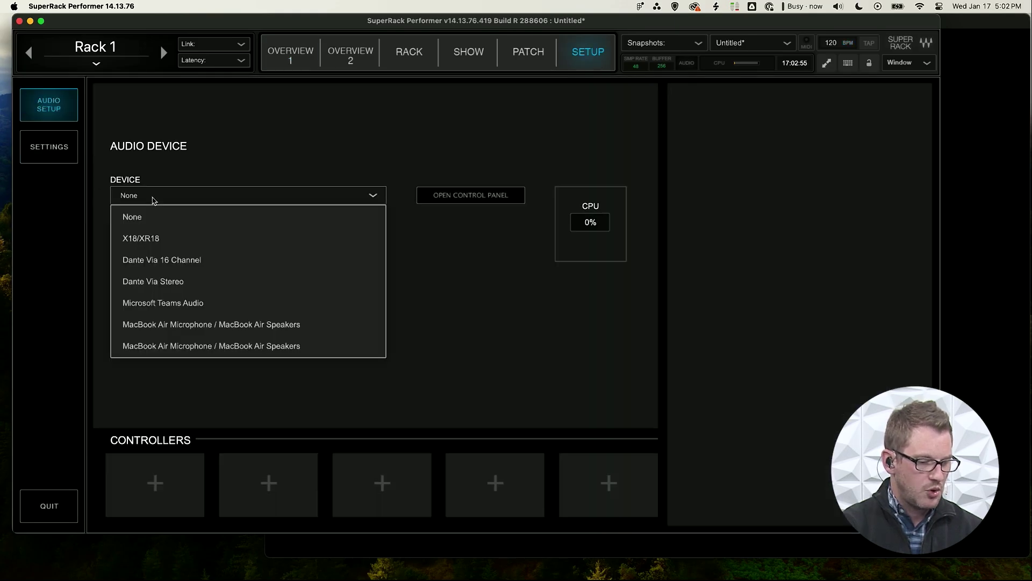
{"action": "left_click", "coordinate": [153, 240]}
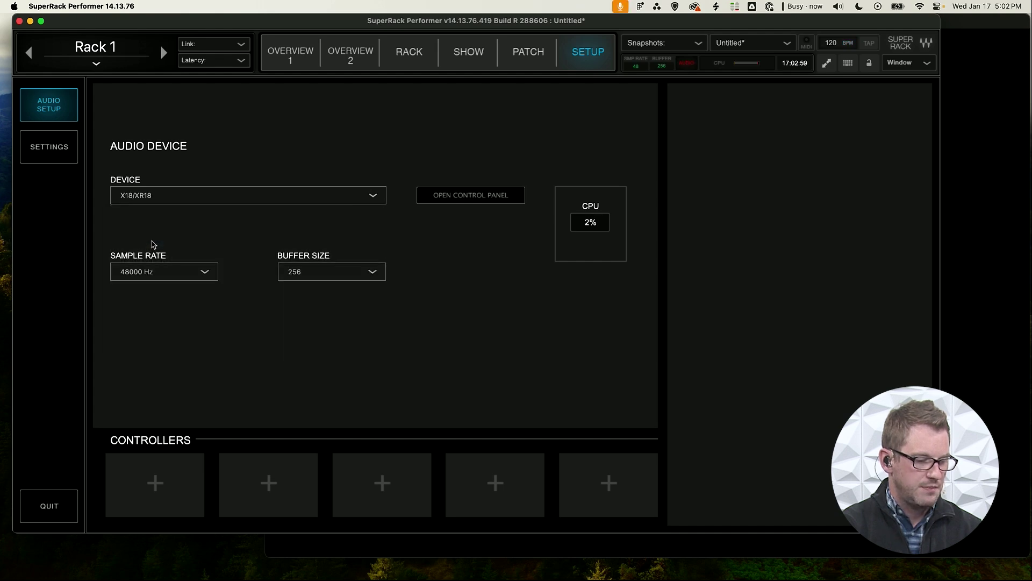
{"action": "left_click", "coordinate": [161, 274]}
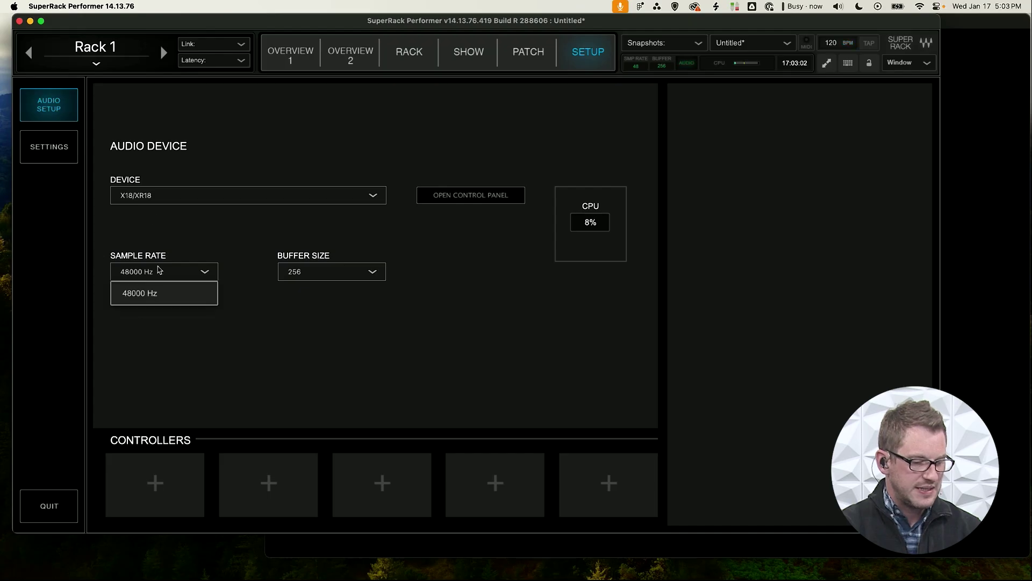
{"action": "left_click", "coordinate": [161, 300]}
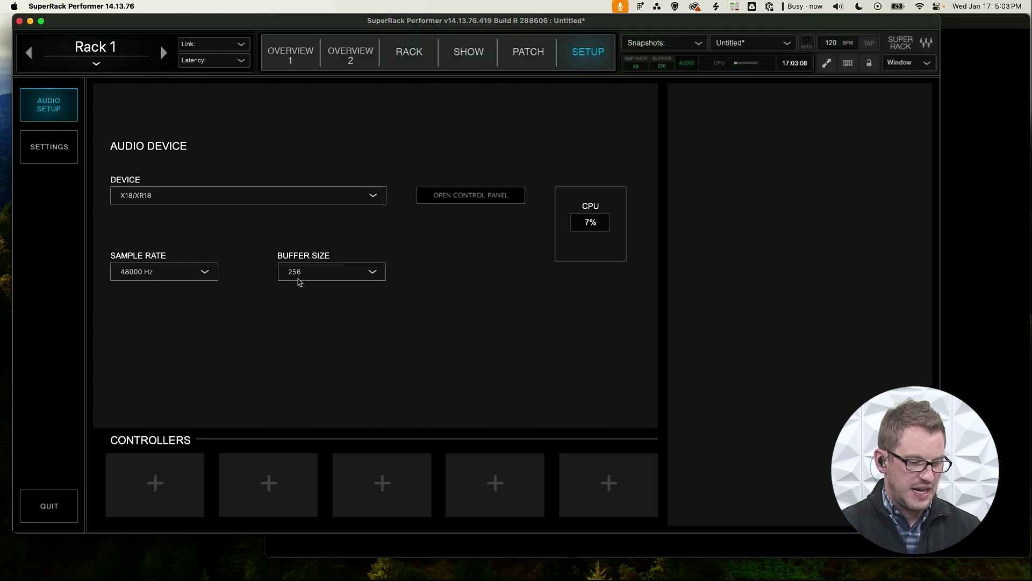
{"action": "left_click", "coordinate": [329, 273]}
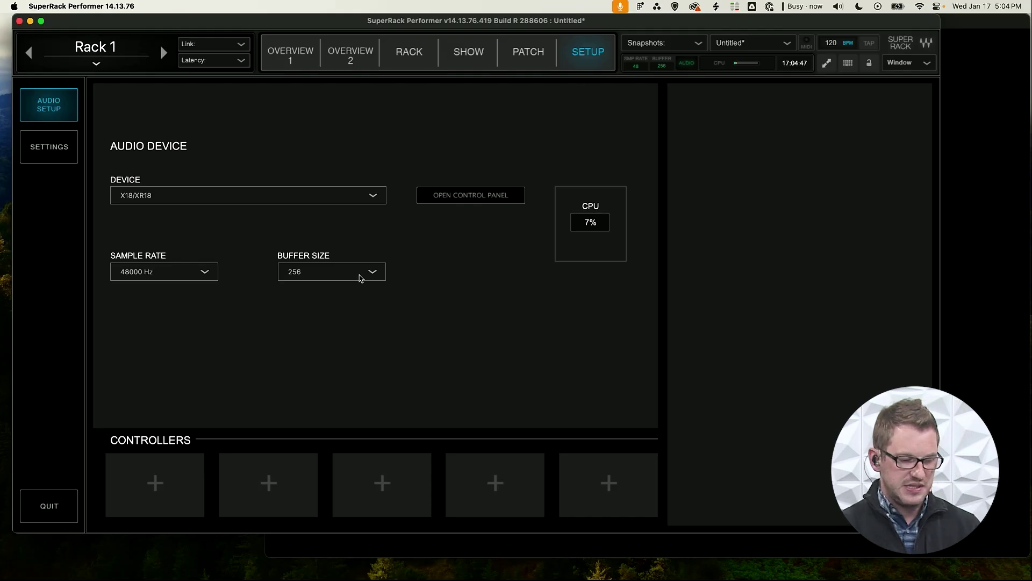
Step: Try a 1024 buffer size, then set the buffer size back to 256
{"action": "left_click", "coordinate": [310, 275]}
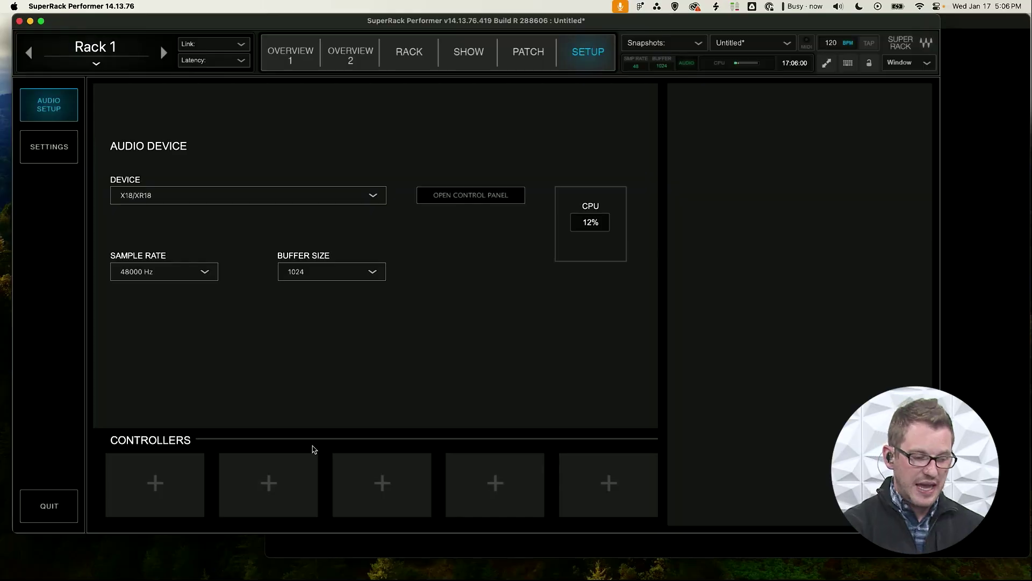
{"action": "left_click", "coordinate": [320, 277]}
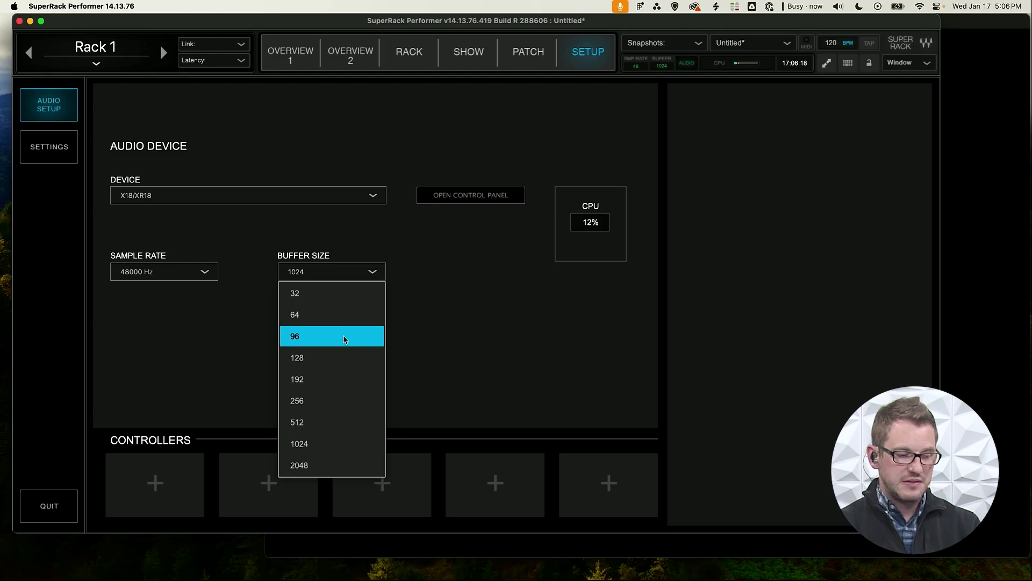
{"action": "left_click", "coordinate": [311, 406]}
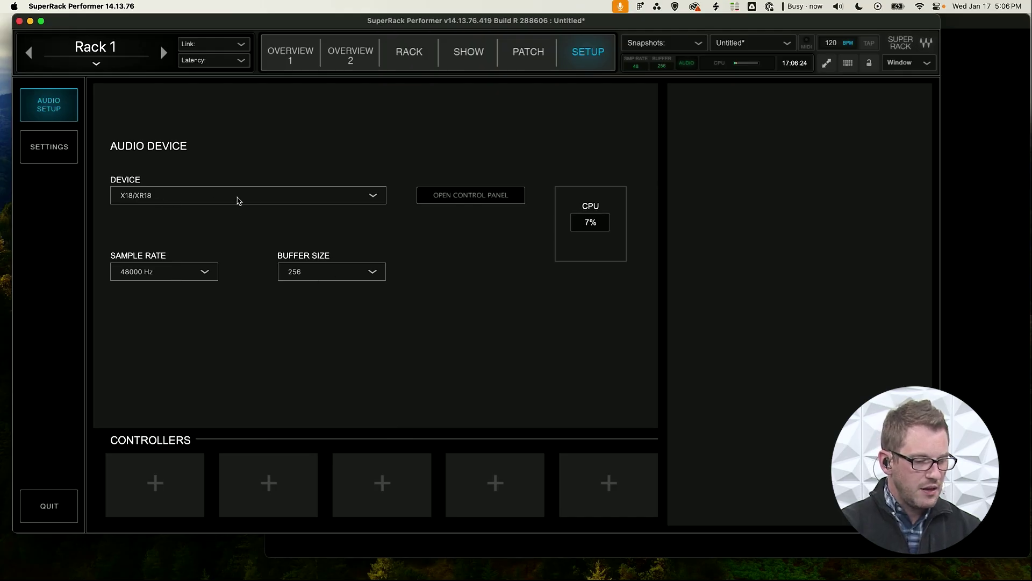
Step: Change the session configuration to 16 racks, confirm it, and return to the rack overview
{"action": "left_click", "coordinate": [56, 157]}
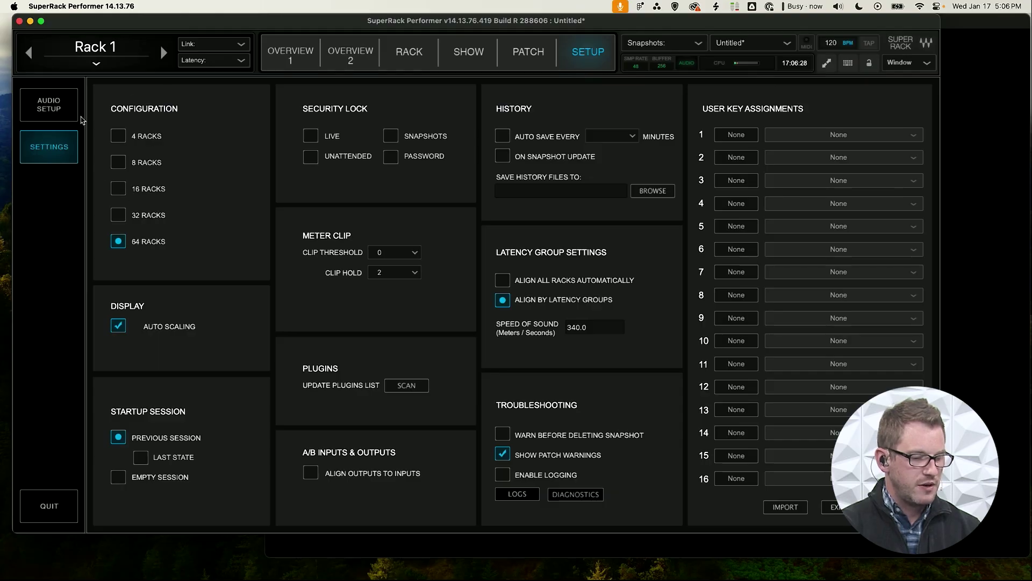
{"action": "left_click", "coordinate": [116, 192]}
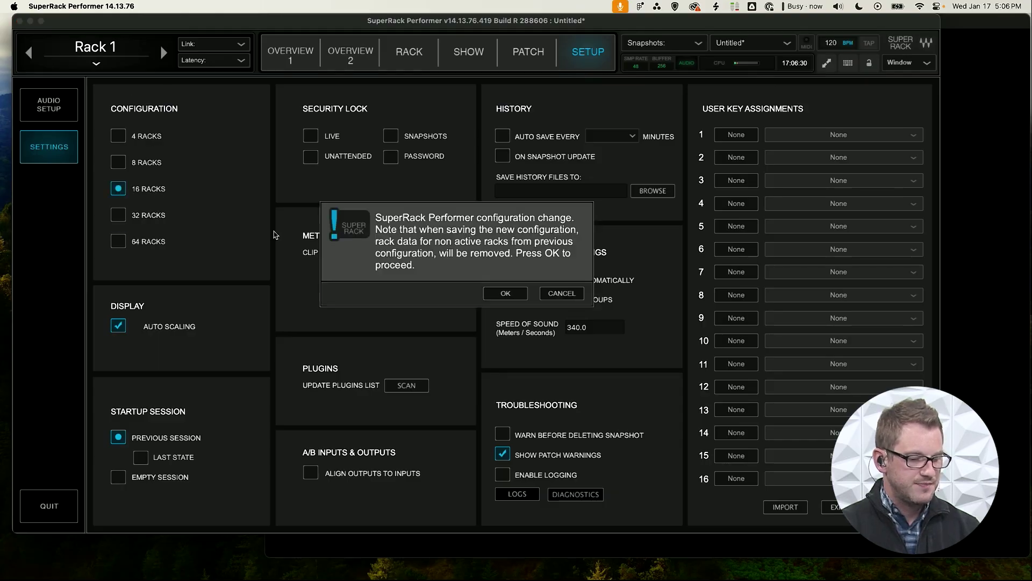
{"action": "left_click", "coordinate": [503, 294]}
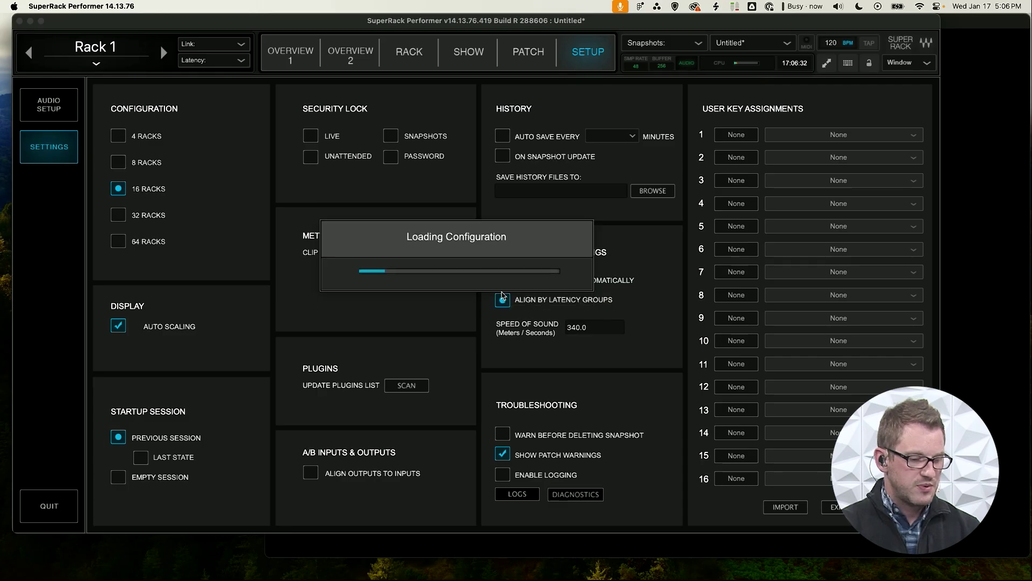
{"action": "left_click", "coordinate": [290, 61]}
Step: Feed Racks 1 and 2 from mono X18/XR18 inputs In 1 and In 2
{"action": "left_click", "coordinate": [343, 61]}
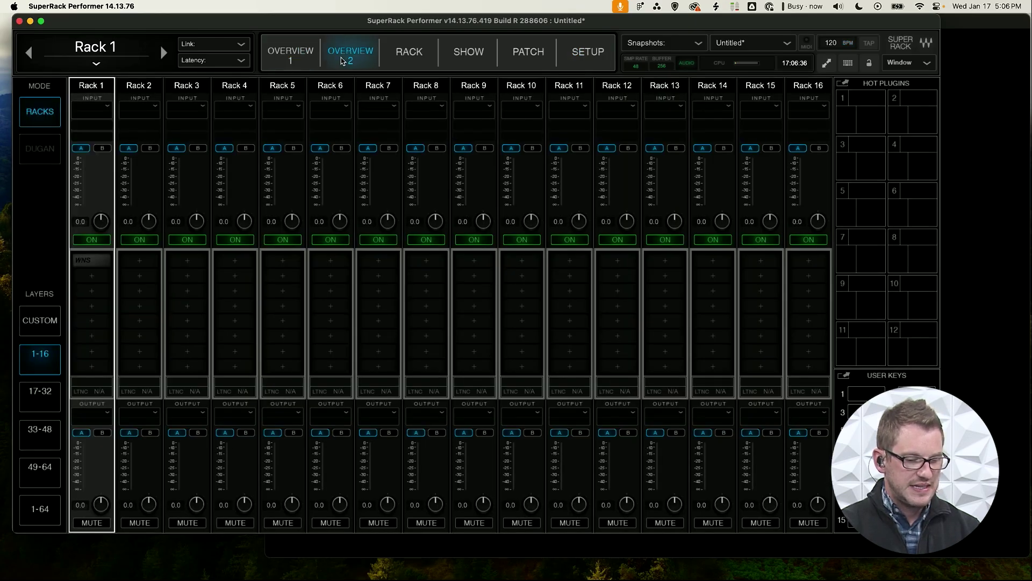
{"action": "left_click", "coordinate": [300, 59]}
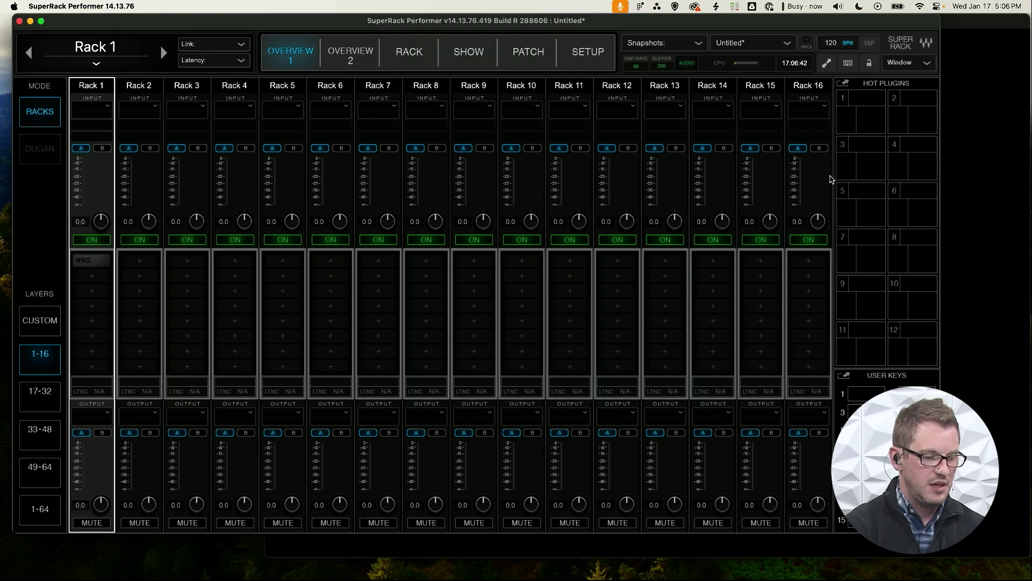
{"action": "left_click", "coordinate": [106, 109]}
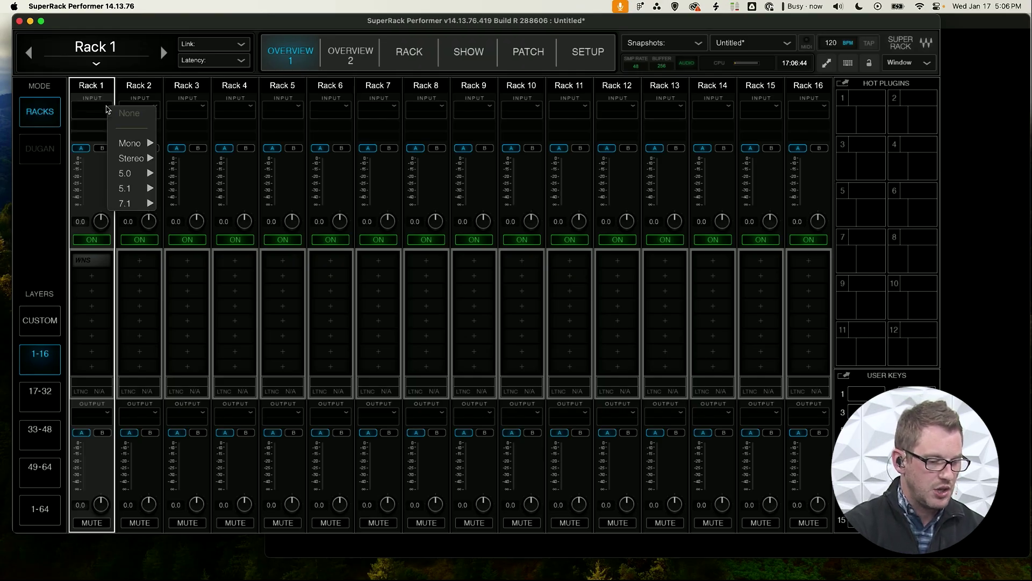
{"action": "mouse_move", "coordinate": [134, 144]}
{"action": "mouse_move", "coordinate": [179, 150]}
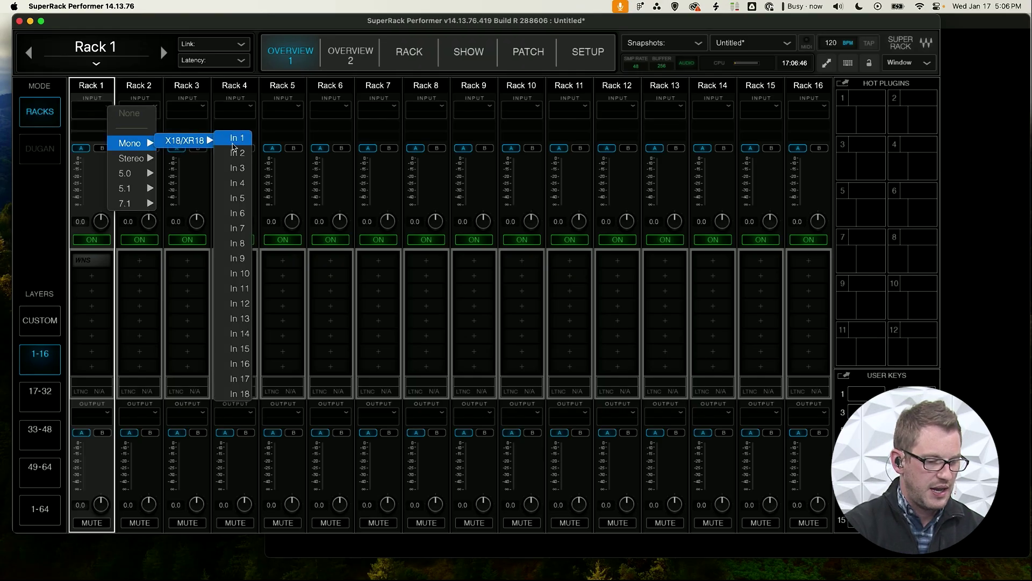
{"action": "left_click", "coordinate": [233, 140]}
{"action": "left_click", "coordinate": [151, 111]}
{"action": "mouse_move", "coordinate": [188, 150]}
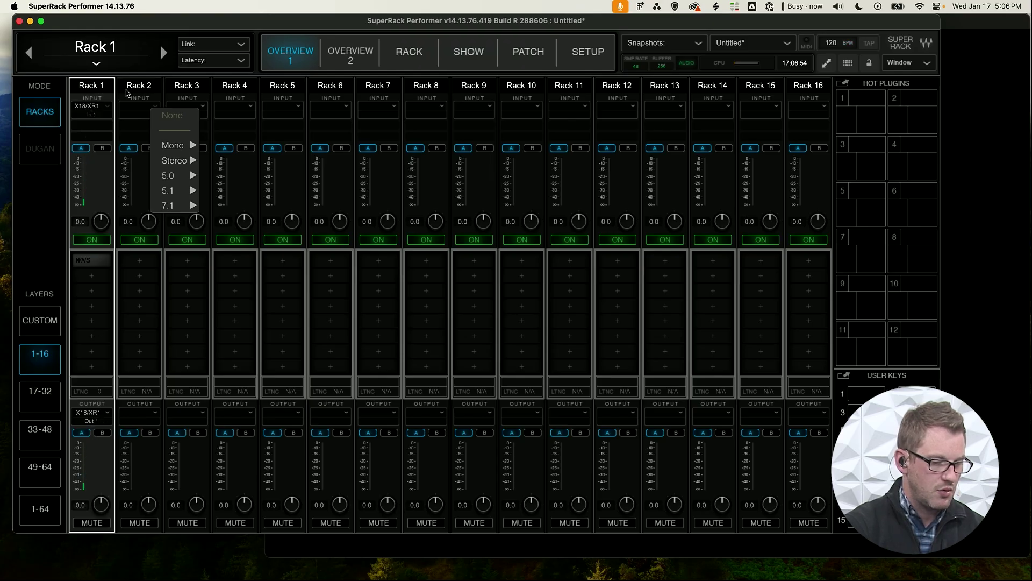
{"action": "mouse_move", "coordinate": [249, 145]}
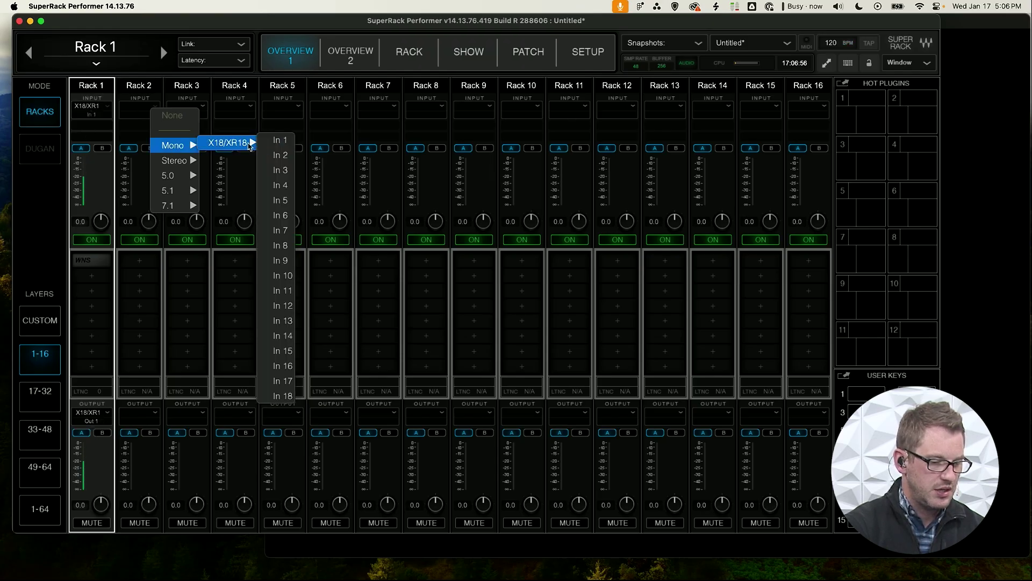
{"action": "left_click", "coordinate": [281, 155]}
Step: Feed Racks 3 and 4 from mono X18/XR18 inputs In 3 and In 4
{"action": "left_click", "coordinate": [200, 109]}
{"action": "mouse_move", "coordinate": [228, 146]}
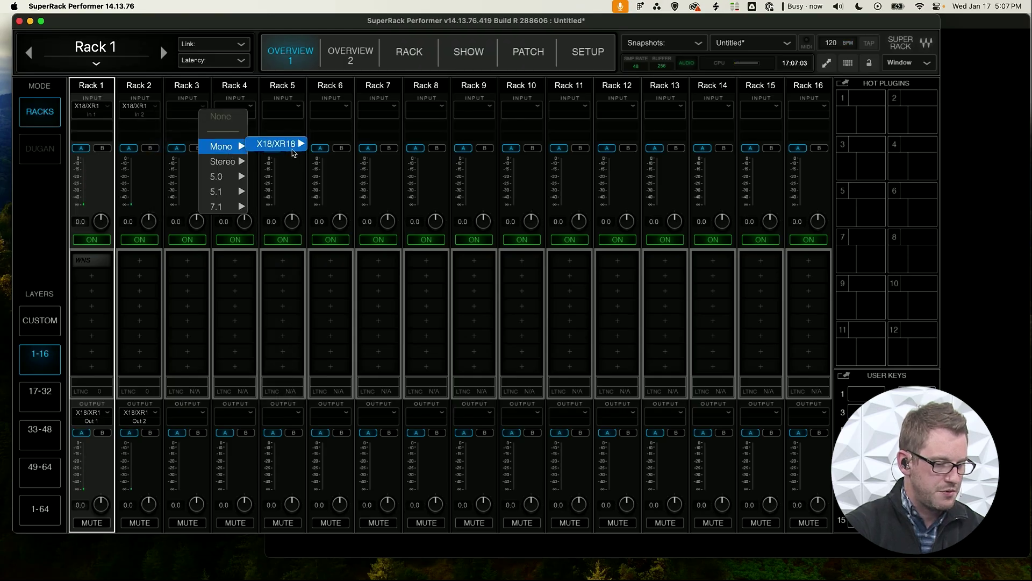
{"action": "mouse_move", "coordinate": [294, 154]}
{"action": "left_click", "coordinate": [323, 170]}
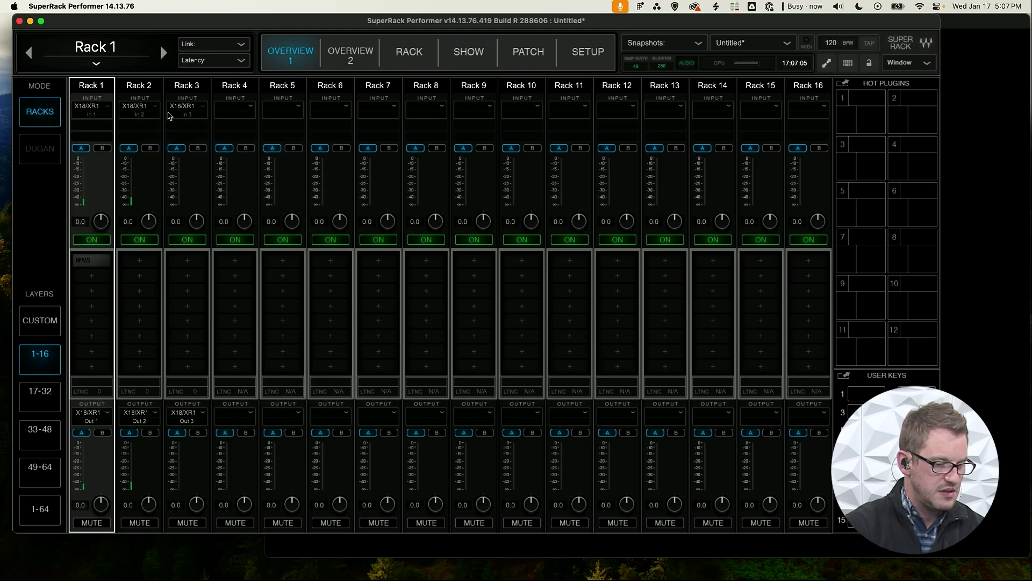
{"action": "left_click", "coordinate": [243, 108]}
{"action": "mouse_move", "coordinate": [285, 141]}
{"action": "mouse_move", "coordinate": [326, 141]}
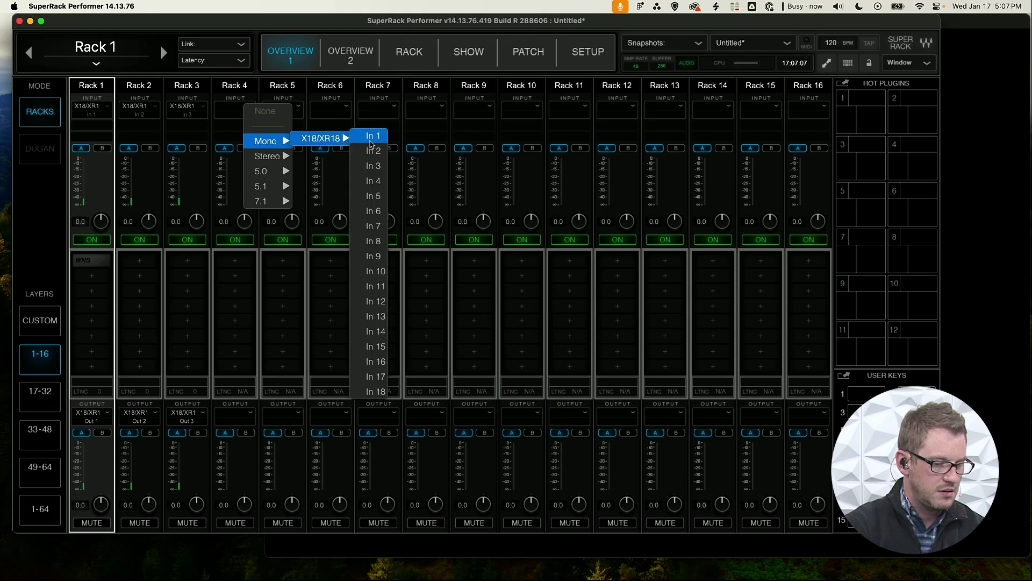
{"action": "left_click", "coordinate": [365, 186]}
Step: Feed Racks 5 and 6 from mono X18/XR18 inputs In 5 and In 6
{"action": "left_click", "coordinate": [271, 110]}
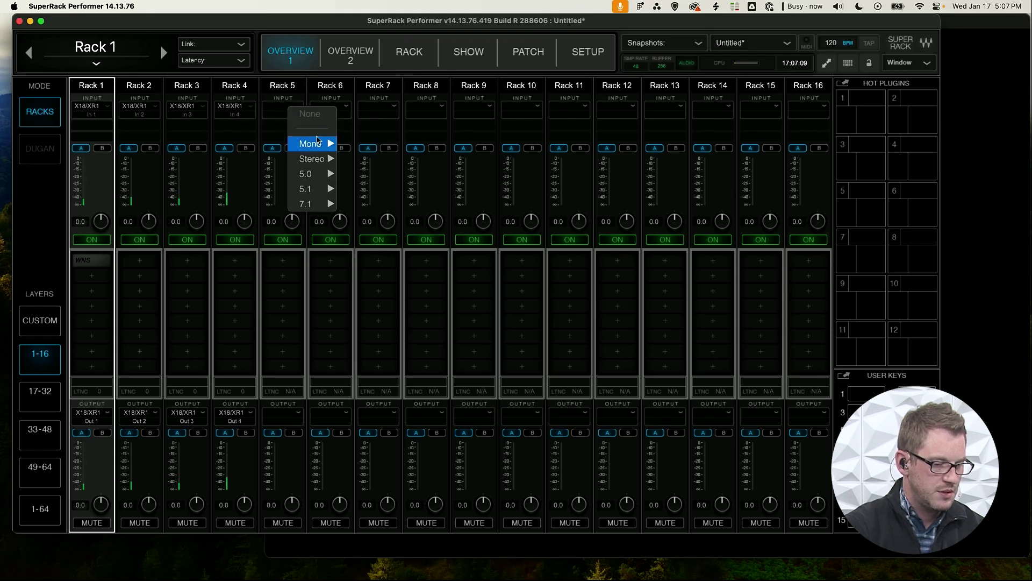
{"action": "mouse_move", "coordinate": [320, 143]}
{"action": "mouse_move", "coordinate": [379, 148]}
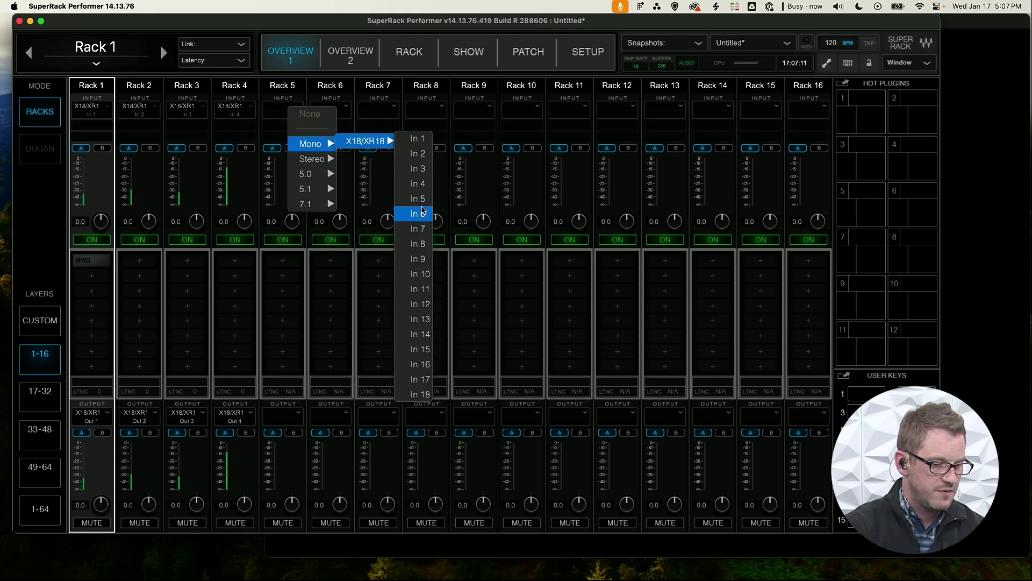
{"action": "left_click", "coordinate": [418, 198]}
{"action": "left_click", "coordinate": [330, 116]}
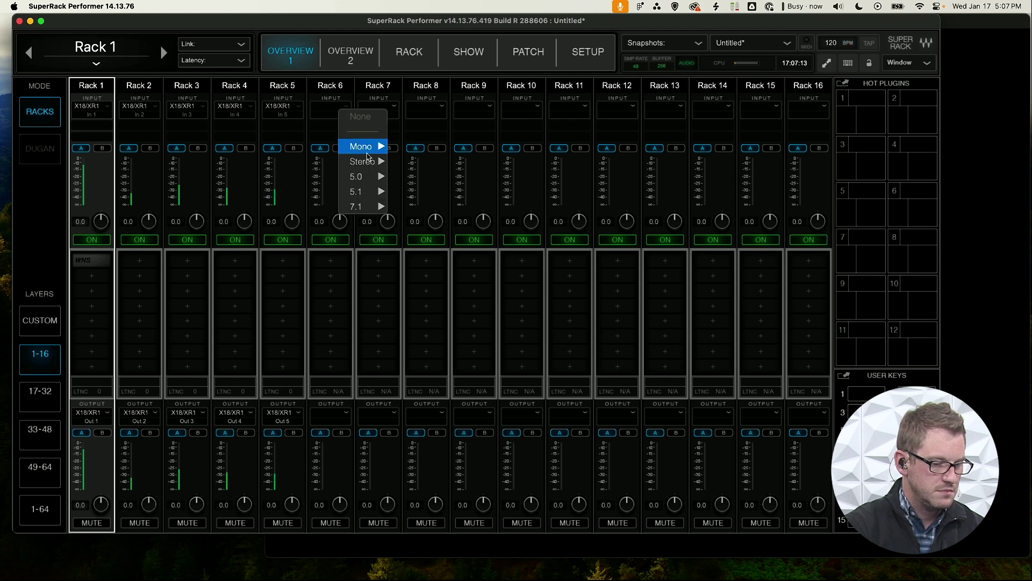
{"action": "mouse_move", "coordinate": [366, 146]}
{"action": "mouse_move", "coordinate": [428, 146]}
{"action": "left_click", "coordinate": [469, 218]}
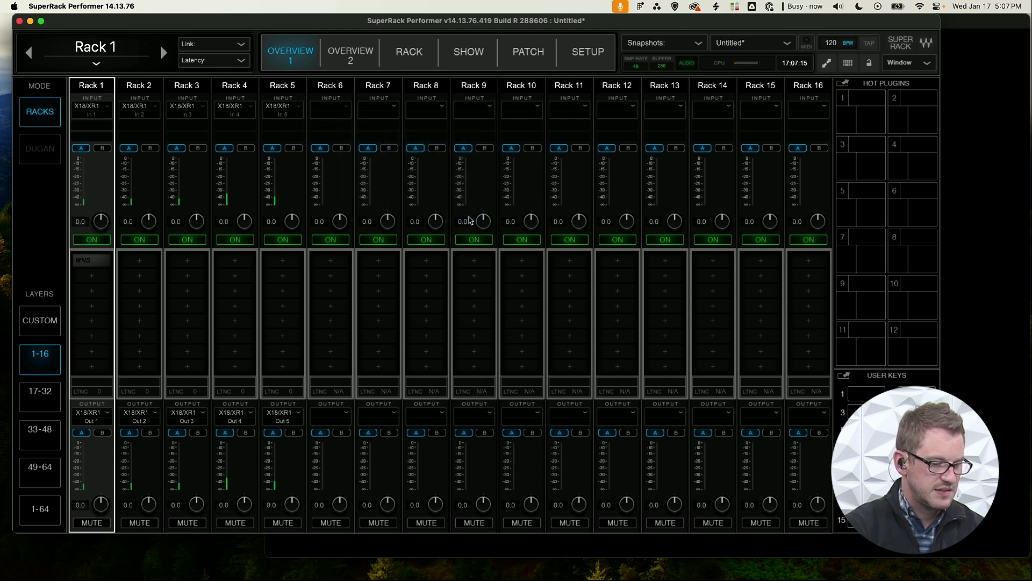
{"action": "left_click", "coordinate": [382, 87]}
Step: Rename Rack 7 to O.Head and feed it the stereo X18/XR18 pair In 7 - In 8
{"action": "left_click", "coordinate": [380, 87]}
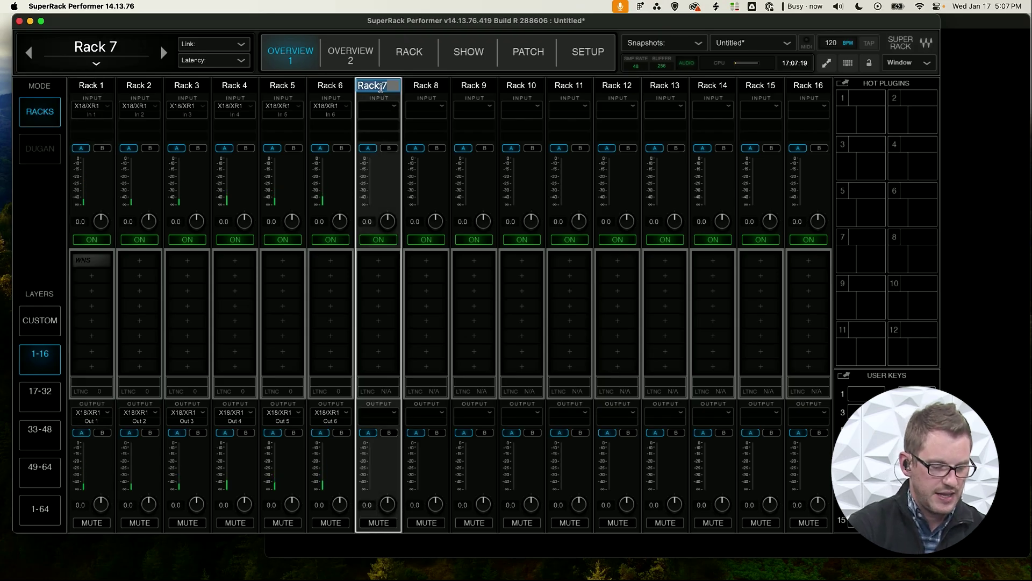
{"action": "type", "text": "O.Head"}
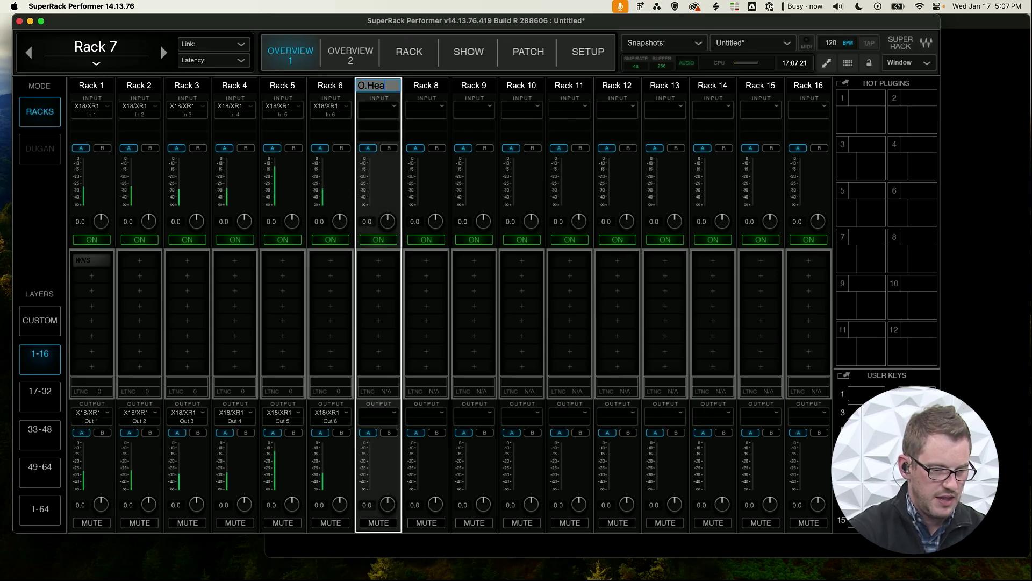
{"action": "key", "text": "Return"}
{"action": "left_click", "coordinate": [396, 109]}
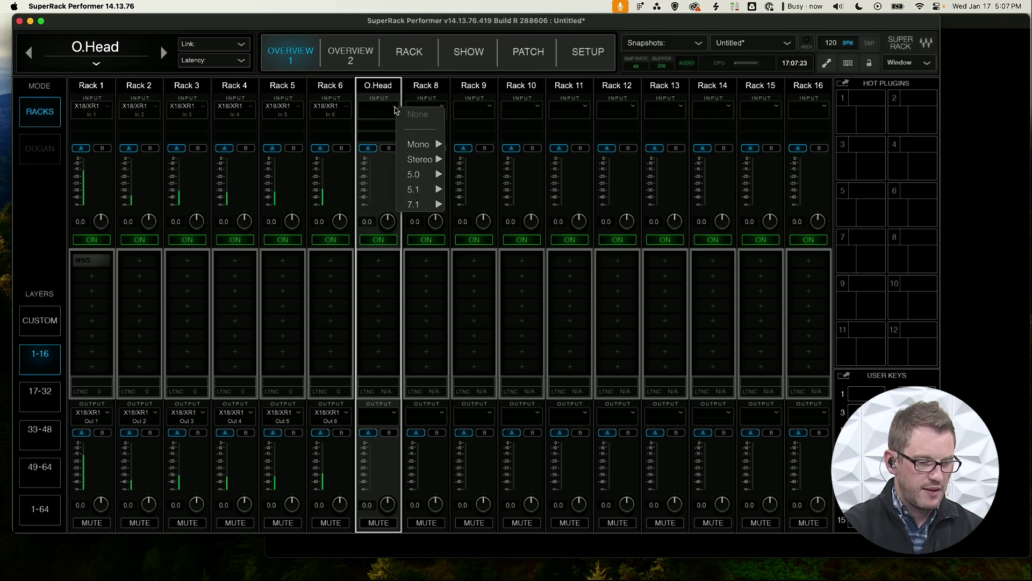
{"action": "mouse_move", "coordinate": [425, 164]}
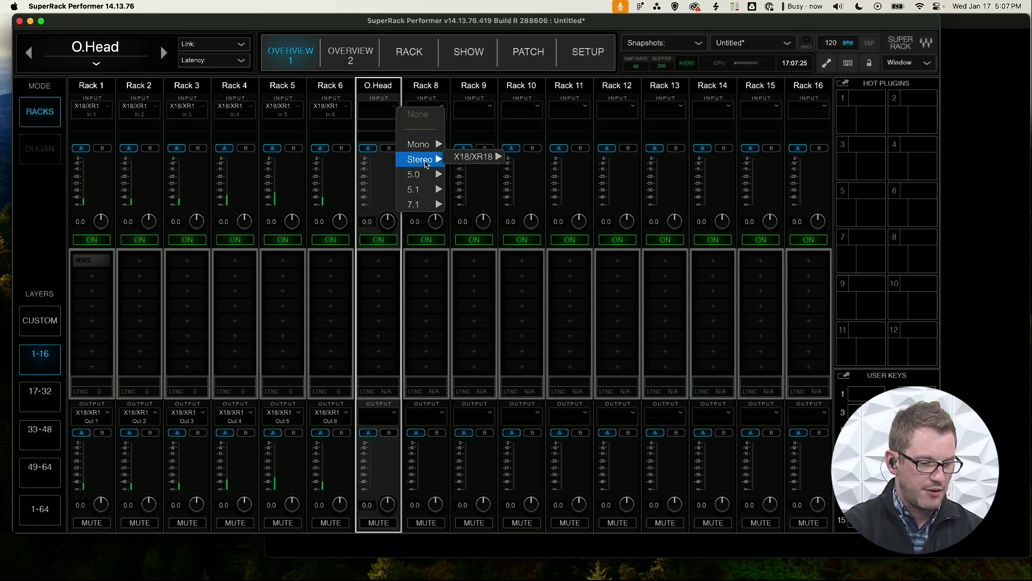
{"action": "mouse_move", "coordinate": [473, 156]}
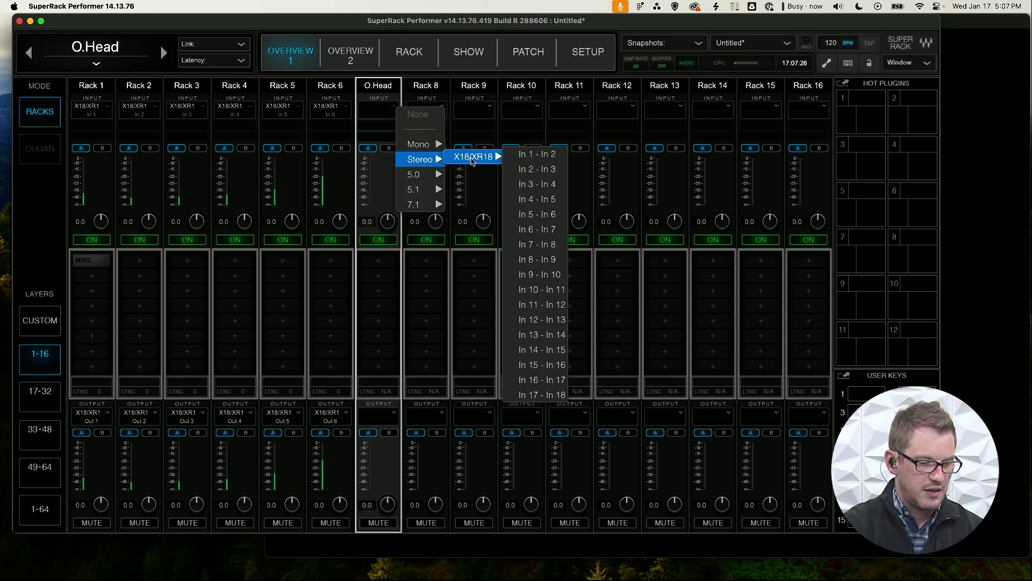
{"action": "left_click", "coordinate": [534, 245]}
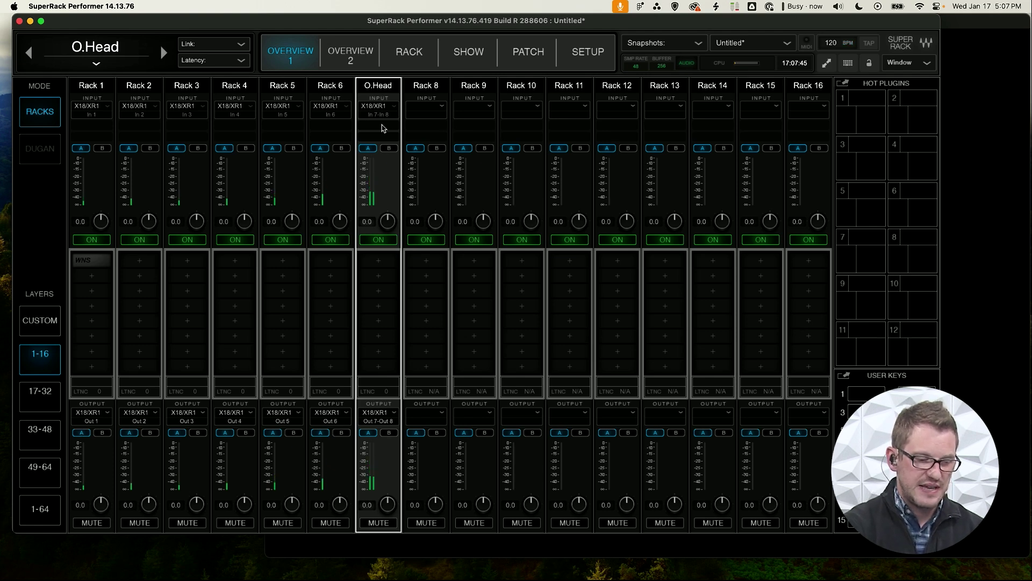
Step: Feed Racks 8, 9 and 10 from mono X18/XR18 inputs In 9, In 10 and In 11
{"action": "left_click", "coordinate": [442, 110]}
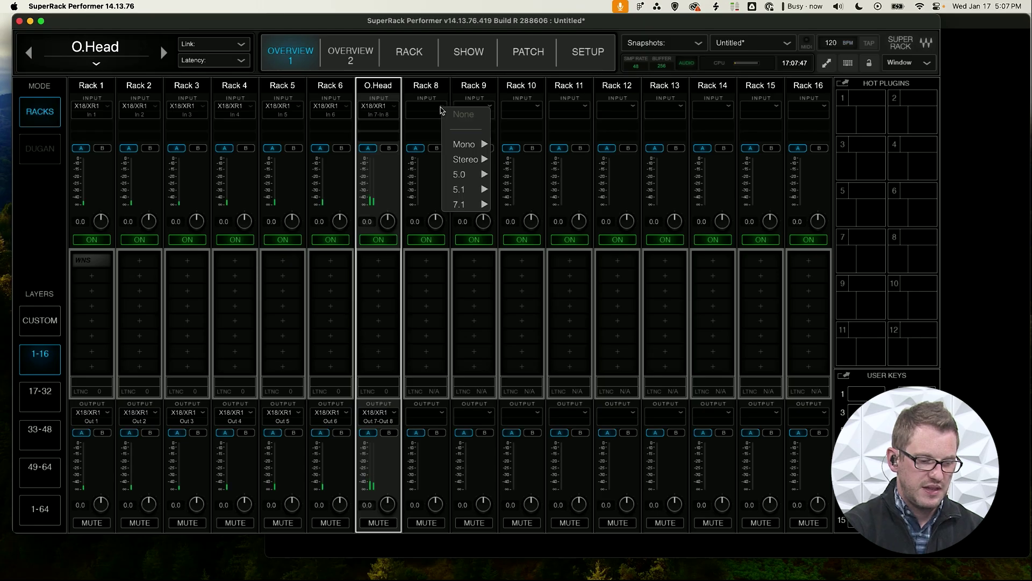
{"action": "mouse_move", "coordinate": [473, 144]}
{"action": "mouse_move", "coordinate": [533, 141]}
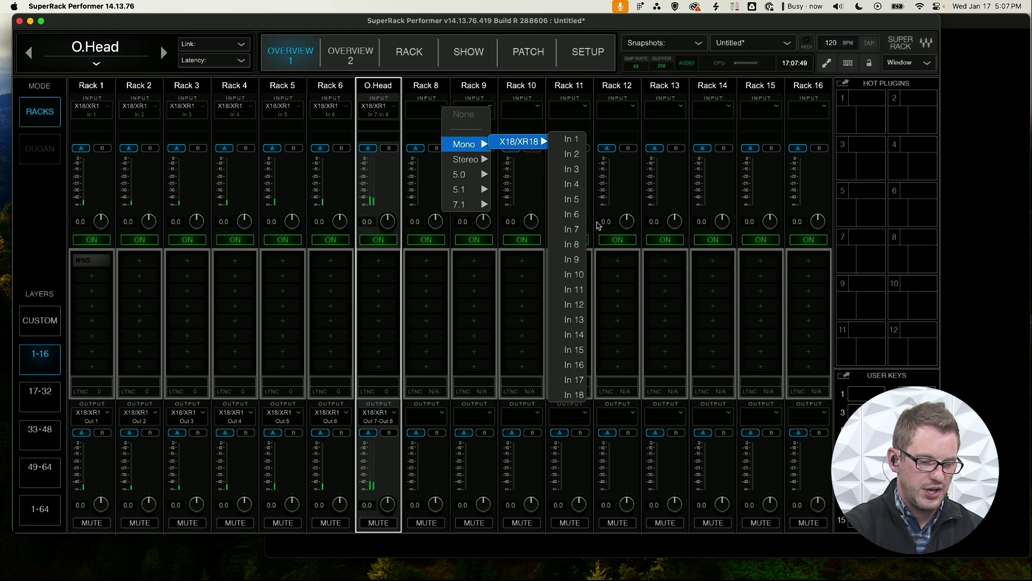
{"action": "left_click", "coordinate": [572, 259]}
{"action": "left_click", "coordinate": [490, 108]}
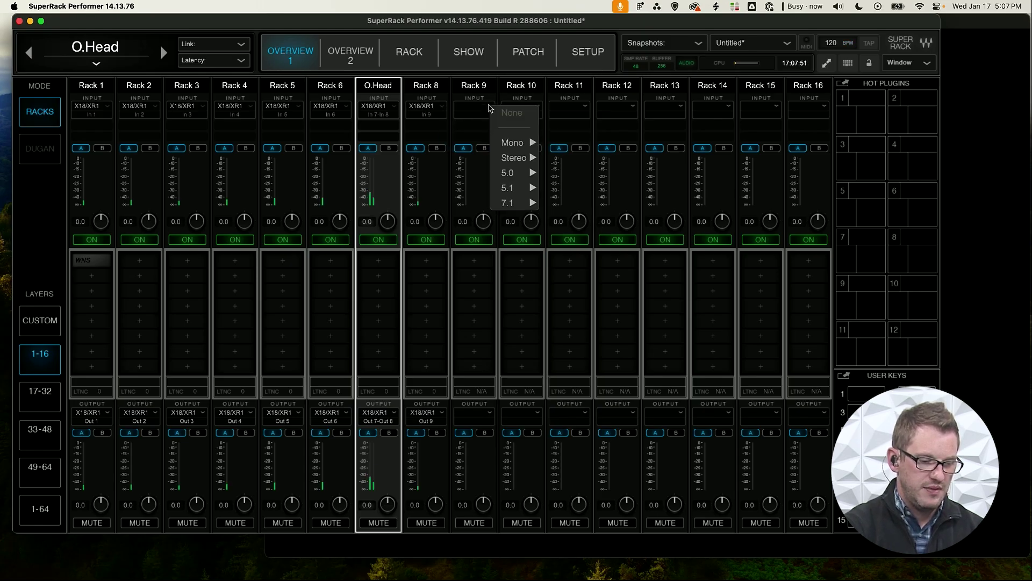
{"action": "mouse_move", "coordinate": [513, 143]}
{"action": "mouse_move", "coordinate": [570, 141]}
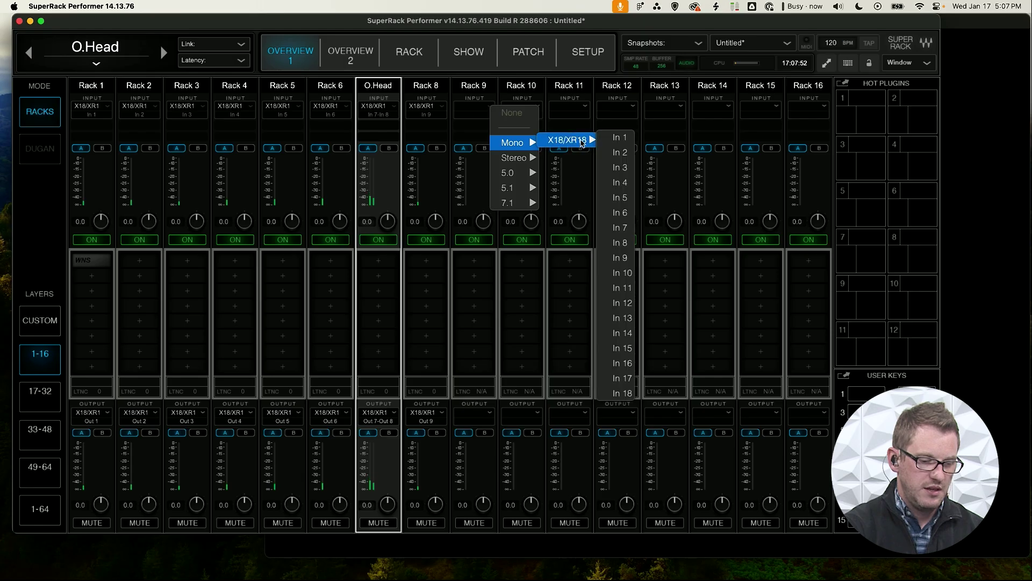
{"action": "left_click", "coordinate": [621, 271]}
{"action": "left_click", "coordinate": [532, 108]}
{"action": "mouse_move", "coordinate": [570, 146]}
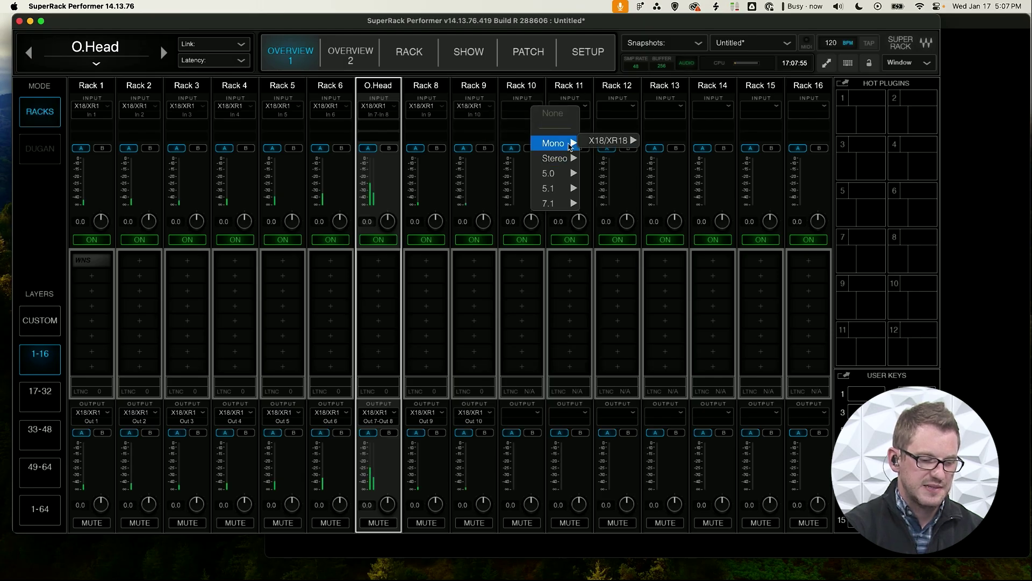
{"action": "mouse_move", "coordinate": [618, 140]}
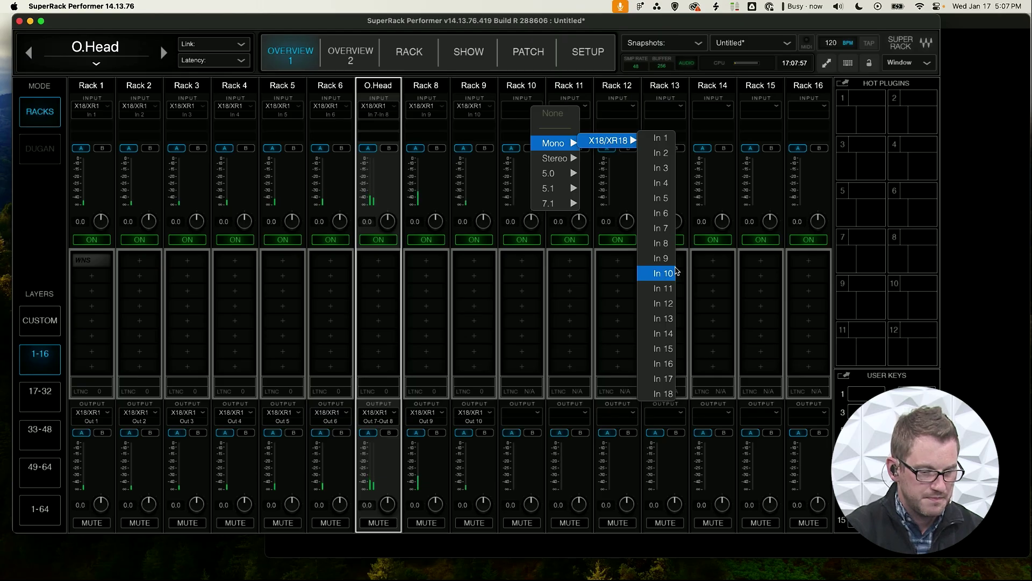
{"action": "left_click", "coordinate": [670, 288]}
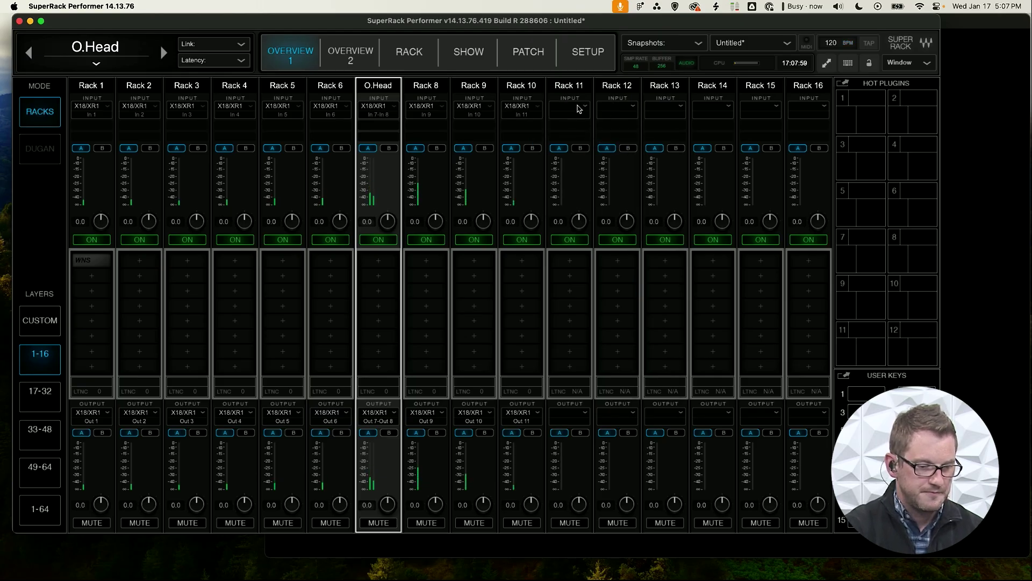
Step: Feed Racks 11, 12 and 13 from mono X18/XR18 inputs In 12, In 13 and In 14
{"action": "left_click", "coordinate": [579, 108]}
{"action": "mouse_move", "coordinate": [605, 142]}
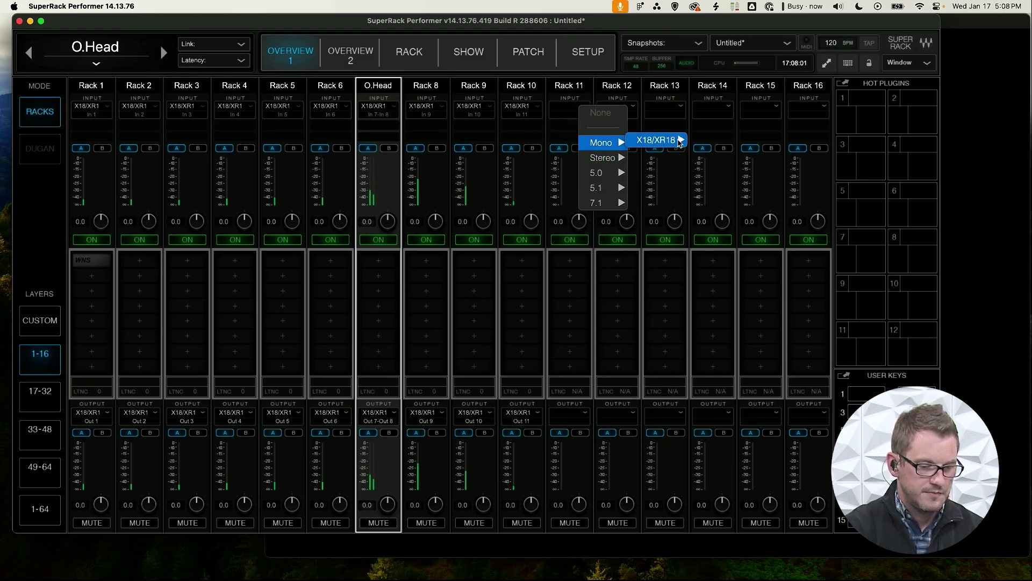
{"action": "mouse_move", "coordinate": [680, 141]}
{"action": "left_click", "coordinate": [704, 304]}
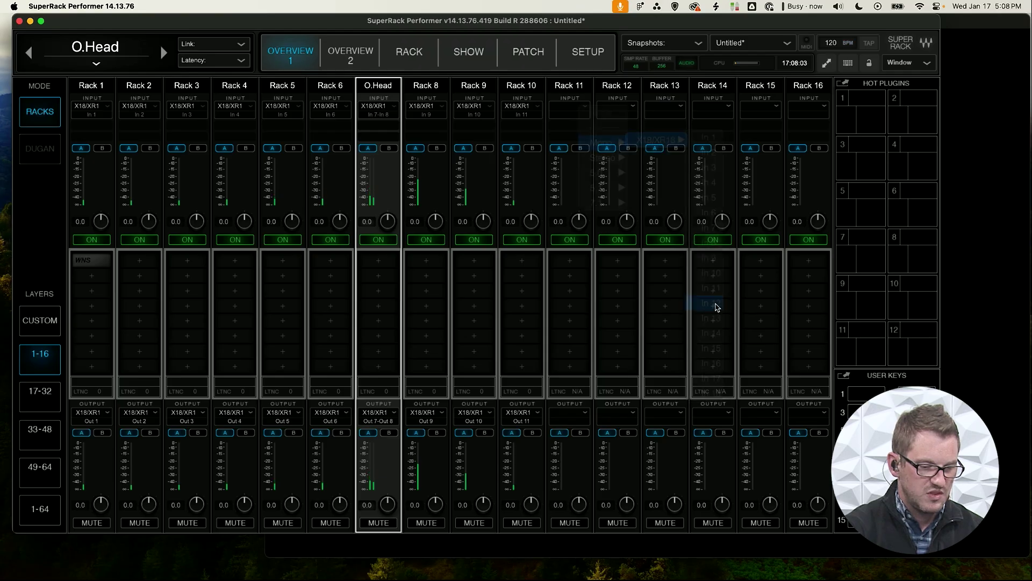
{"action": "left_click", "coordinate": [609, 104]}
{"action": "mouse_move", "coordinate": [641, 144]}
{"action": "mouse_move", "coordinate": [703, 143]}
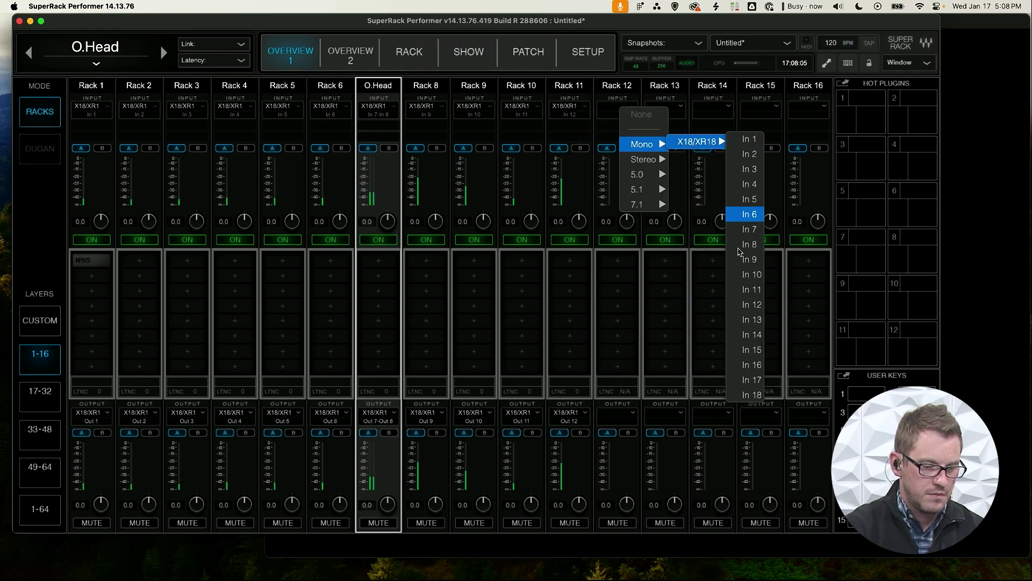
{"action": "left_click", "coordinate": [751, 320]}
{"action": "left_click", "coordinate": [677, 110]}
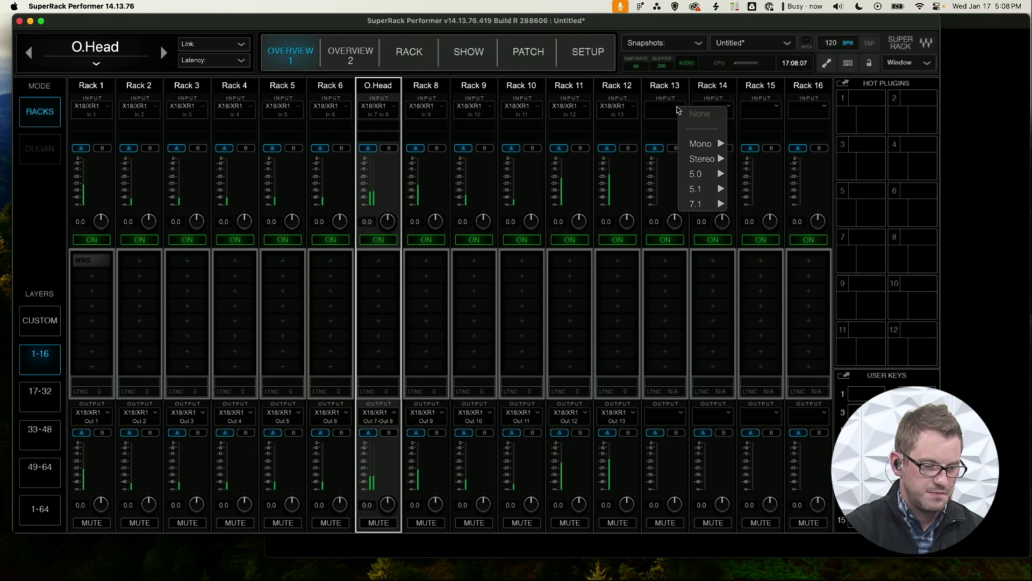
{"action": "mouse_move", "coordinate": [708, 143]}
{"action": "mouse_move", "coordinate": [764, 141]}
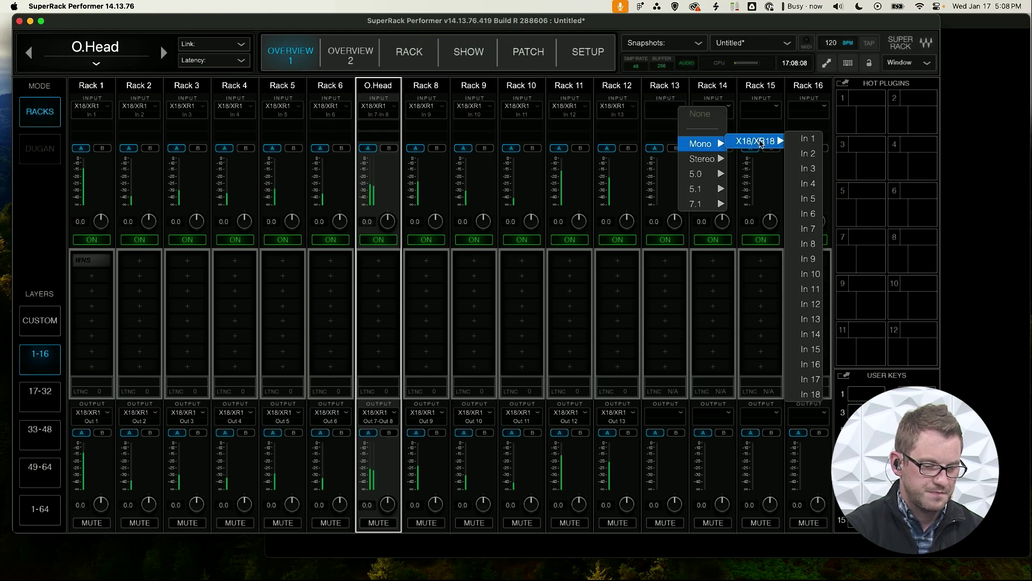
{"action": "left_click", "coordinate": [812, 334]}
Step: Feed Racks 14 and 15 from mono X18/XR18 inputs In 15 and In 16
{"action": "left_click", "coordinate": [729, 107]}
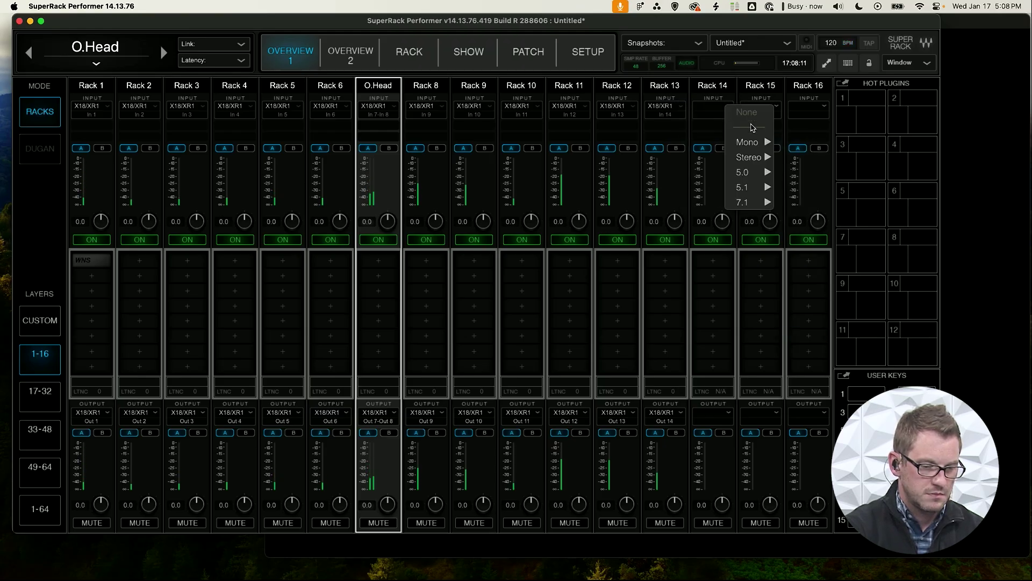
{"action": "mouse_move", "coordinate": [751, 142]}
{"action": "mouse_move", "coordinate": [816, 144]}
{"action": "left_click", "coordinate": [858, 347]}
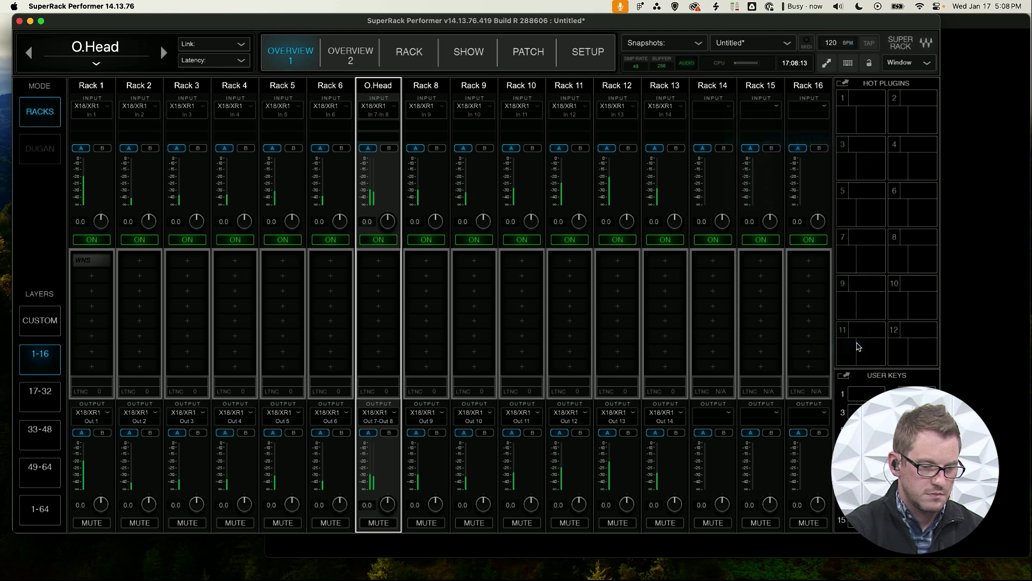
{"action": "left_click", "coordinate": [768, 107]}
{"action": "mouse_move", "coordinate": [794, 140]}
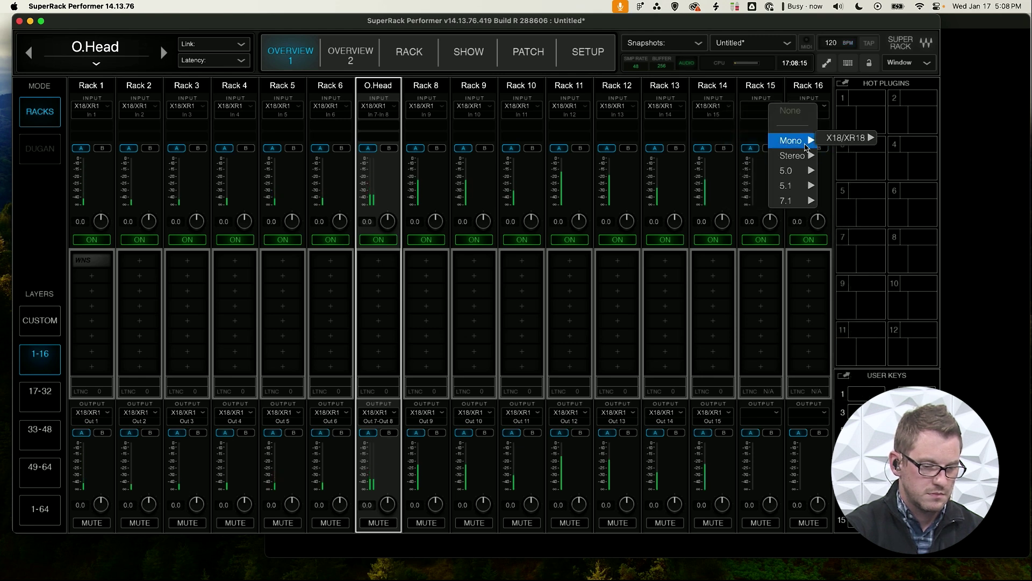
{"action": "mouse_move", "coordinate": [861, 138]}
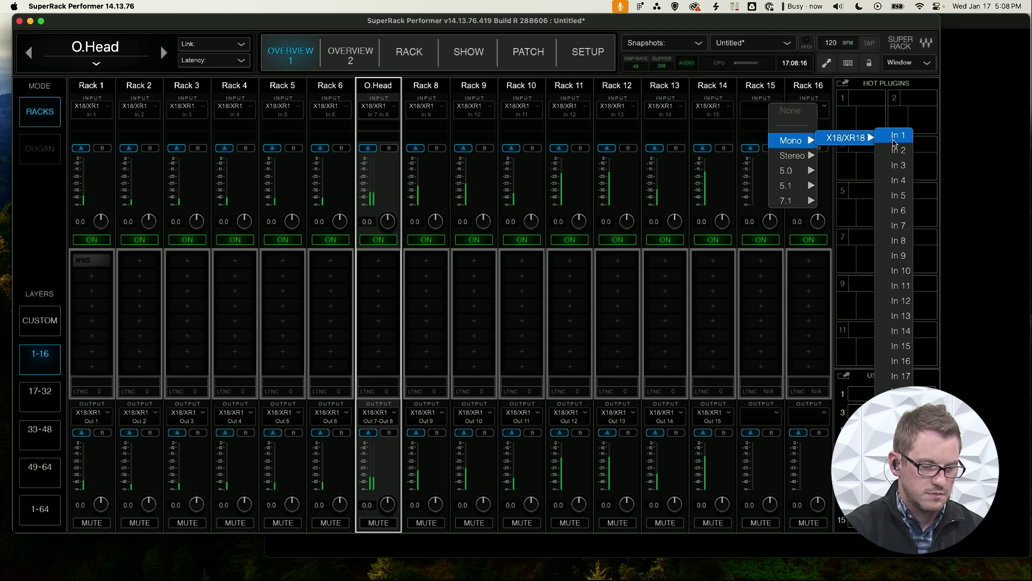
{"action": "left_click", "coordinate": [901, 360]}
{"action": "left_click", "coordinate": [812, 95]}
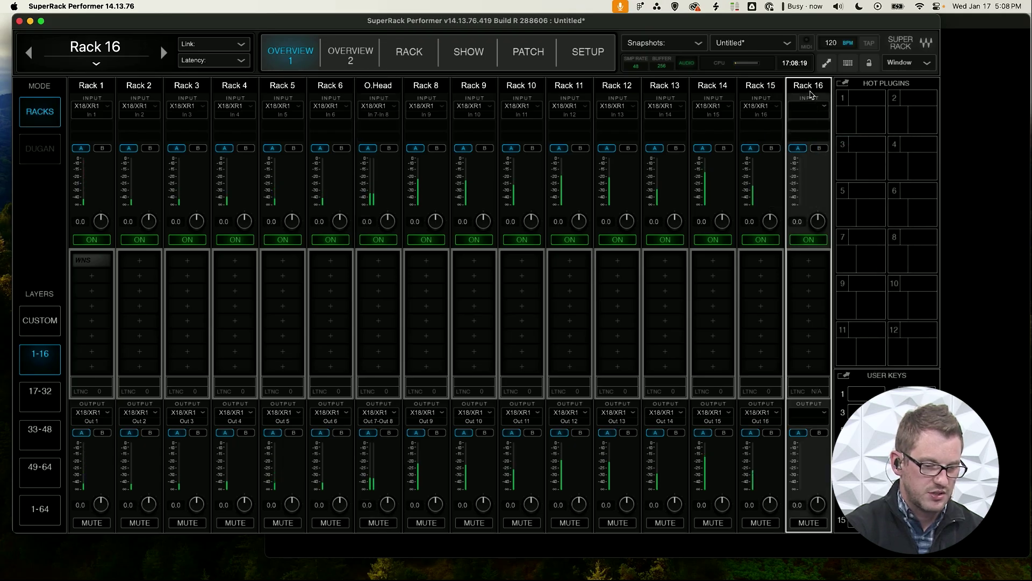
Step: Clear the last rack's name and select the first rack
{"action": "double_click", "coordinate": [812, 86]}
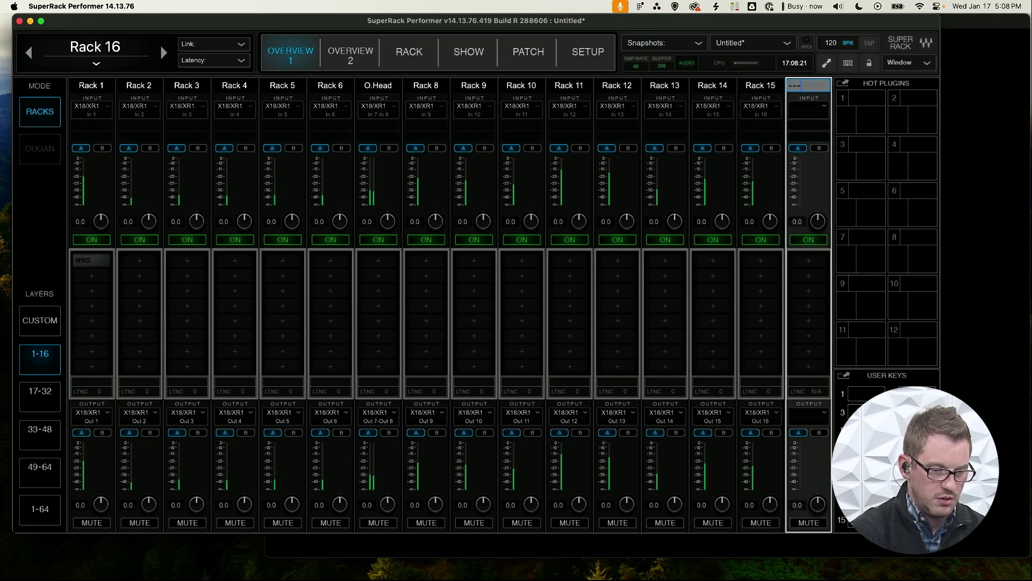
{"action": "key", "text": "BackSpace"}
{"action": "left_click", "coordinate": [86, 127]}
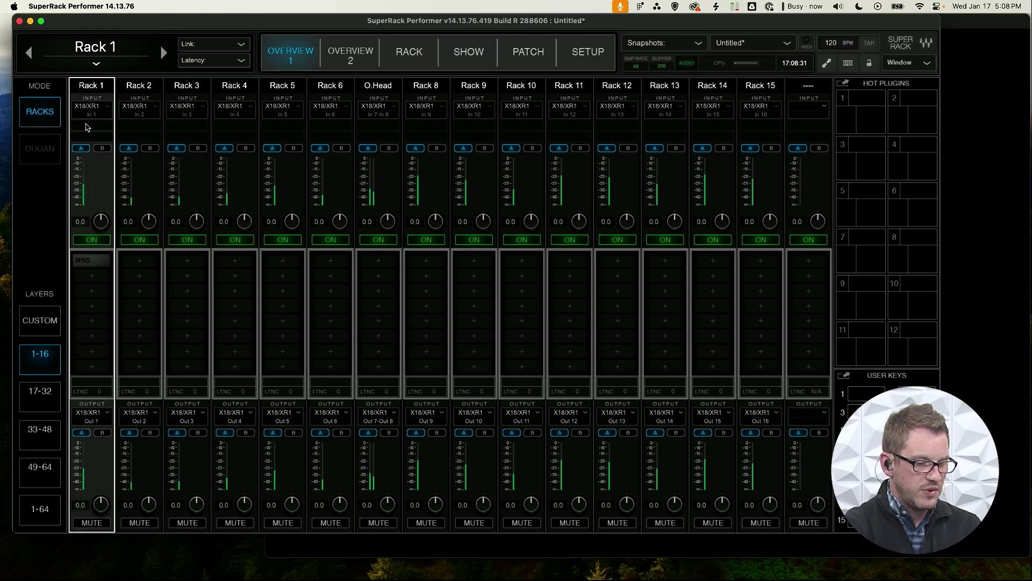
Step: Name Racks 1–3 Kick, Snare Top and Snare BTM
{"action": "double_click", "coordinate": [88, 83]}
{"action": "type", "text": "K"}
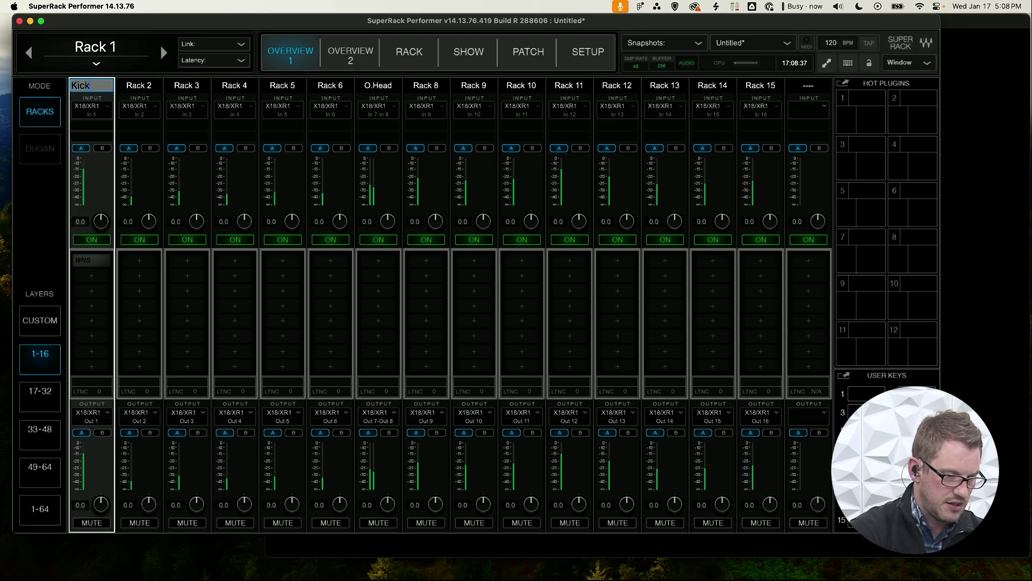
{"action": "type", "text": "ick"}
{"action": "key", "text": "Tab"}
{"action": "key", "text": "BackSpace"}
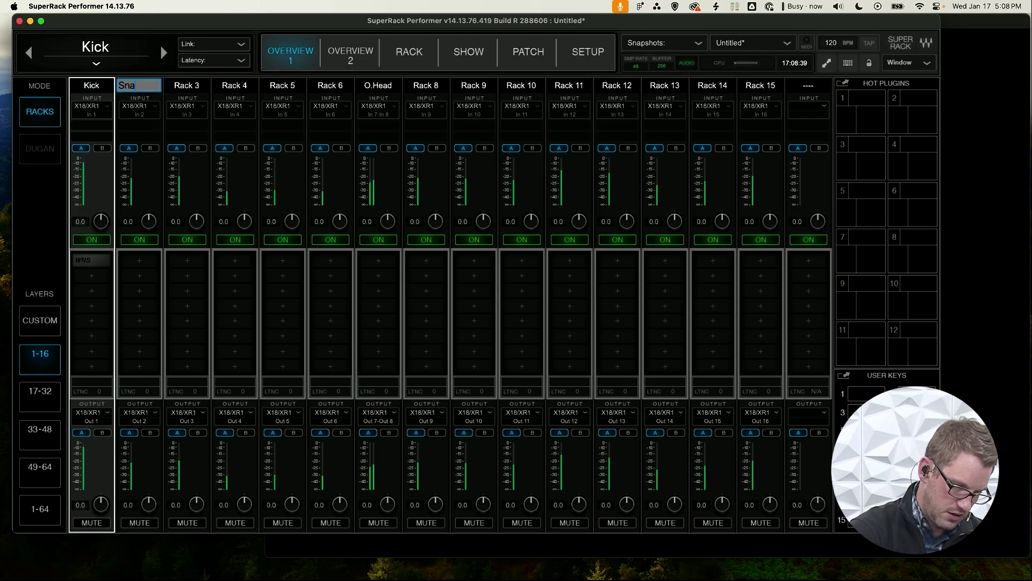
{"action": "type", "text": "Top"}
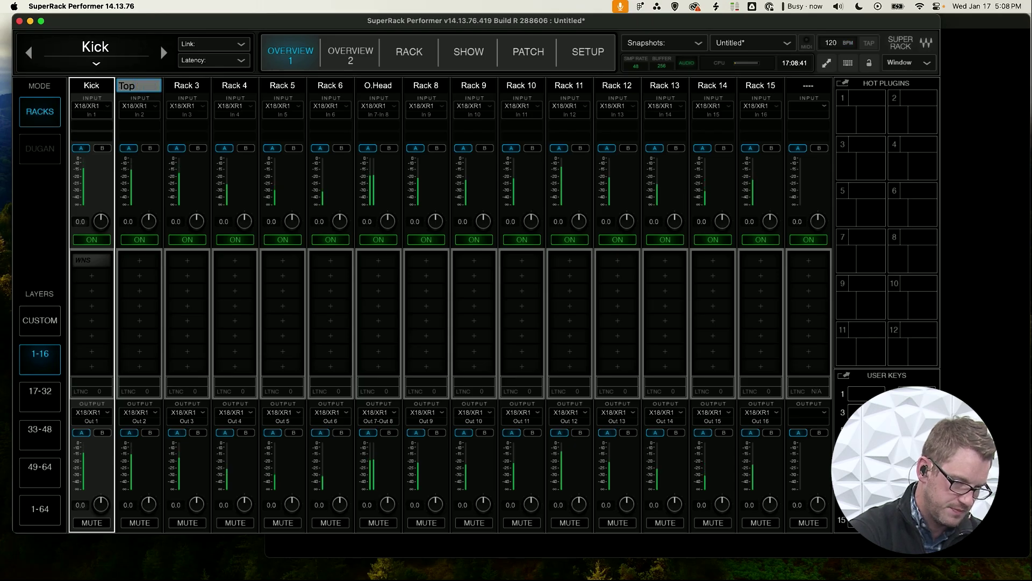
{"action": "key", "text": "super+Left"}
{"action": "type", "text": "Snare"}
{"action": "key", "text": "Tab"}
{"action": "type", "text": "Snare B"}
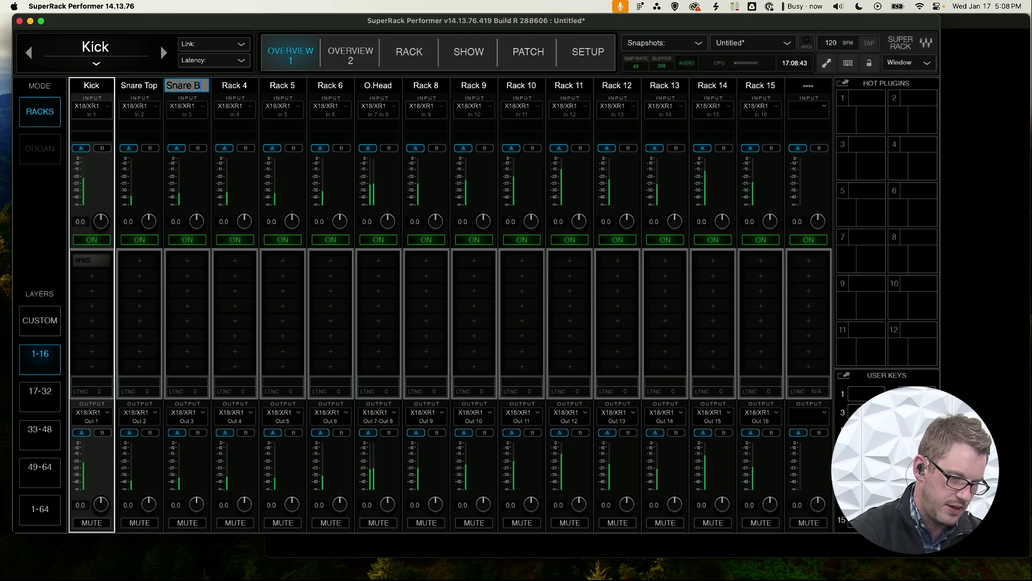
{"action": "type", "text": "TM"}
{"action": "key", "text": "Tab"}
Step: Name Racks 4–6 Tom 1, Tom 2 and Tom 3
{"action": "type", "text": "T"}
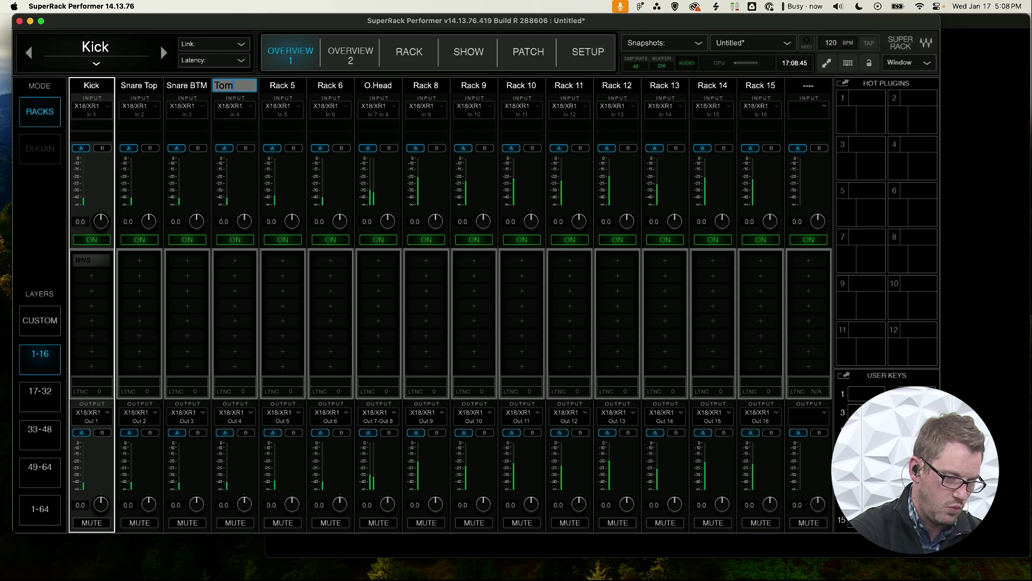
{"action": "type", "text": "om 1"}
{"action": "key", "text": "Tab"}
{"action": "type", "text": "Tom"}
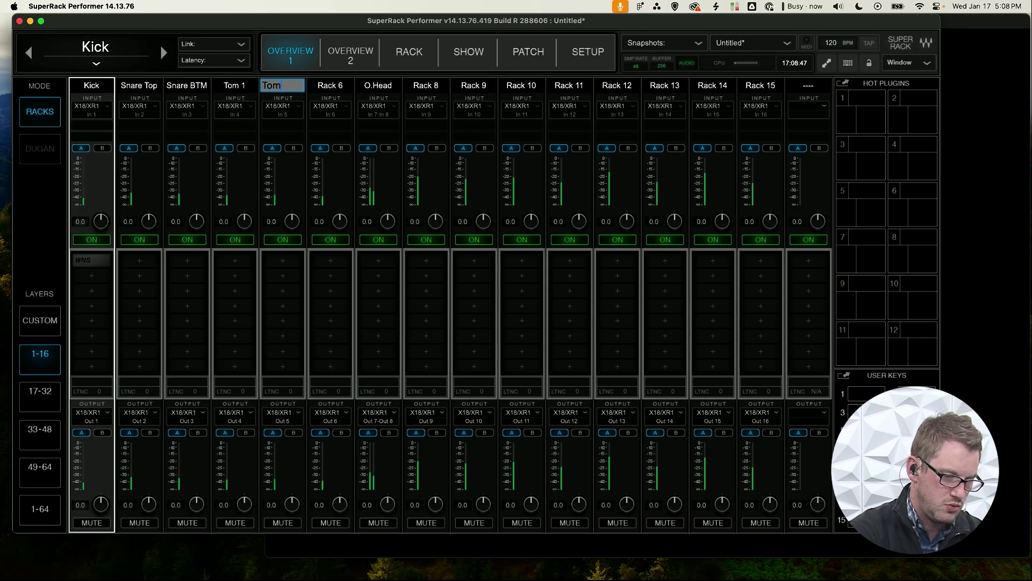
{"action": "type", "text": " 2"}
{"action": "key", "text": "Tab"}
{"action": "type", "text": "To"}
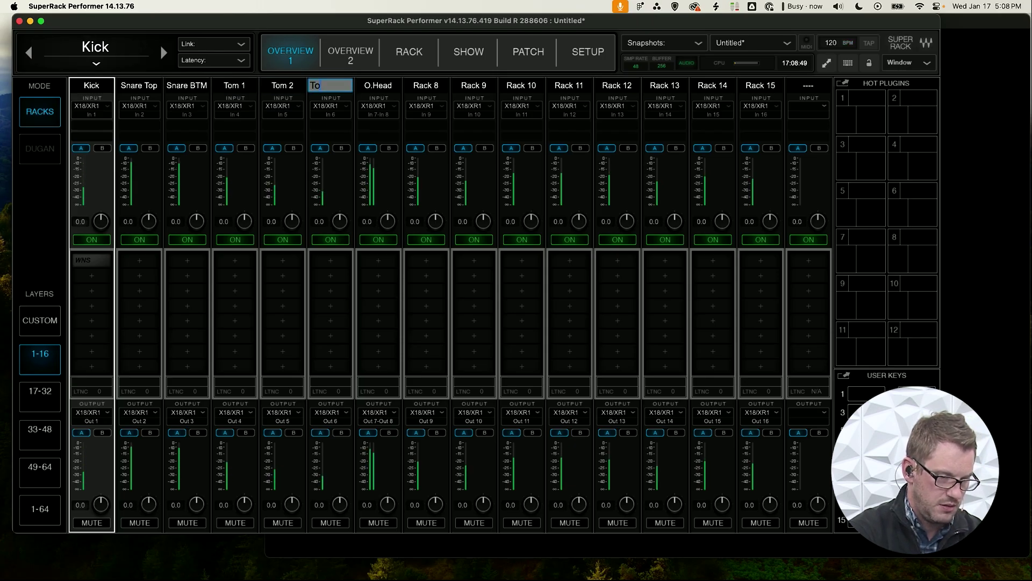
{"action": "type", "text": "m 3"}
{"action": "key", "text": "Tab"}
{"action": "key", "text": "Tab"}
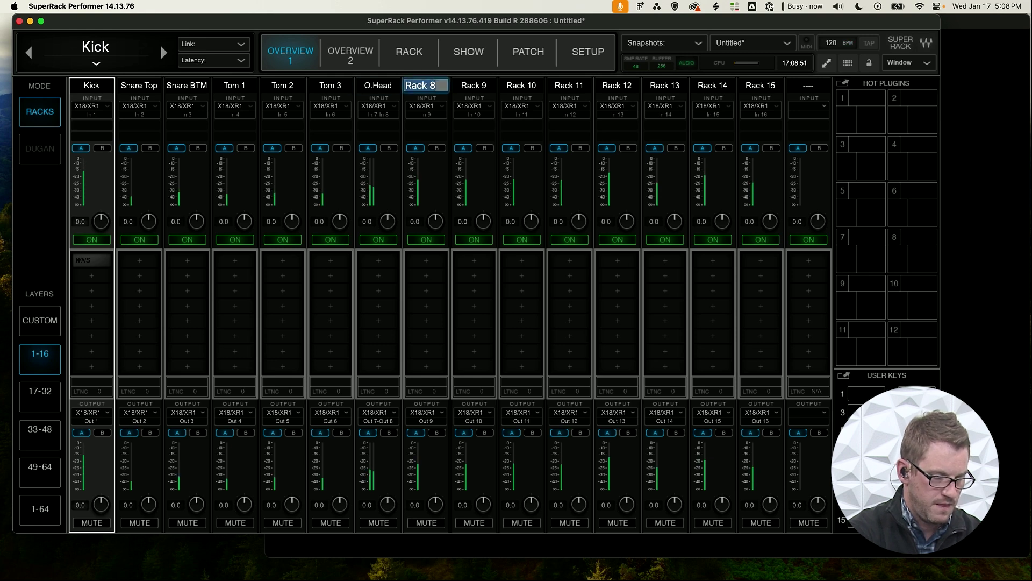
Step: Name Racks 8–11 E.GTR 1, E.GTR 2, A.GTR and Bass
{"action": "type", "text": "E.GTR"}
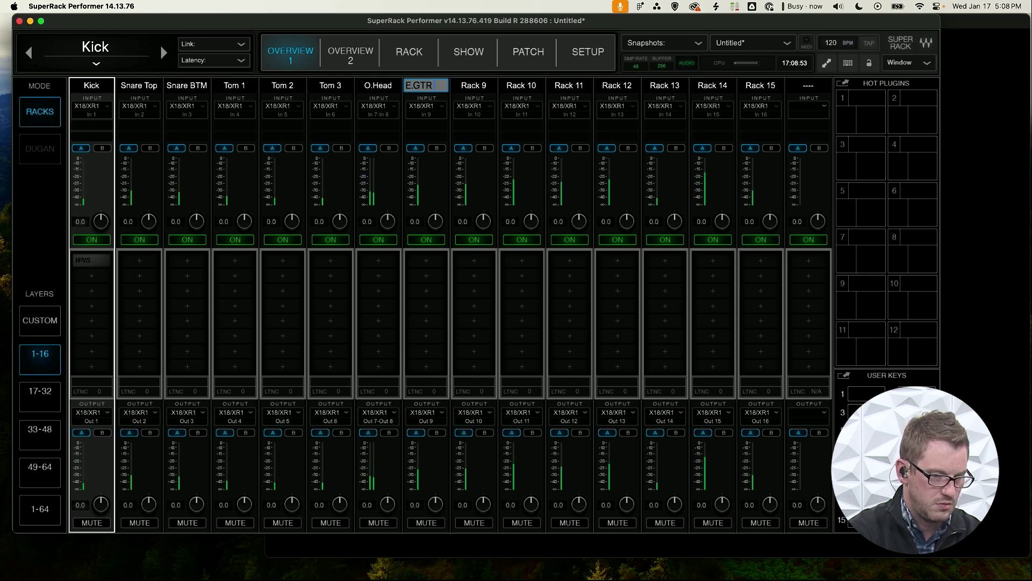
{"action": "type", "text": " 1"}
{"action": "key", "text": "Tab"}
{"action": "type", "text": "E"}
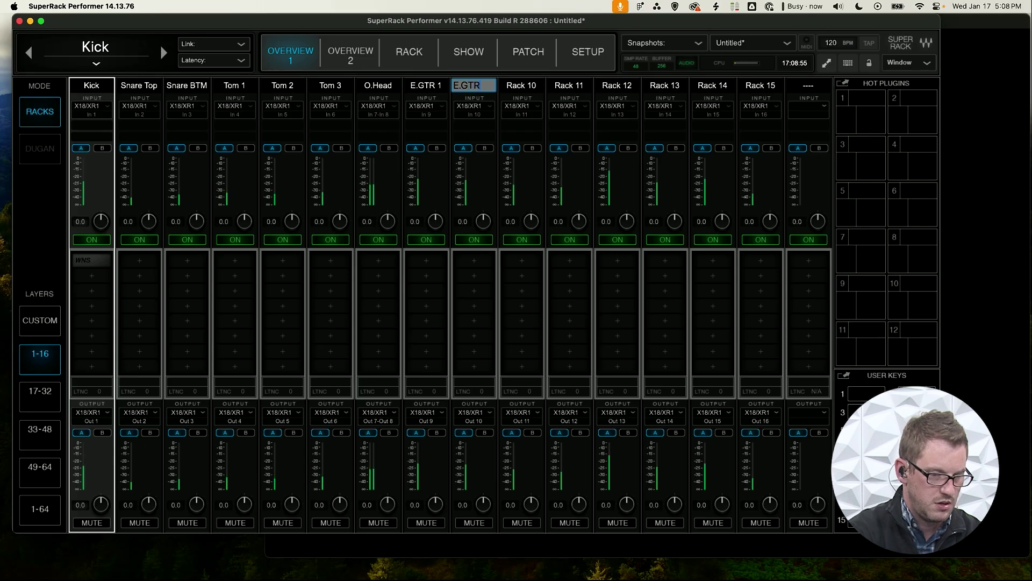
{"action": "type", "text": ".GTR 2"}
{"action": "key", "text": "Tab"}
{"action": "type", "text": "A"}
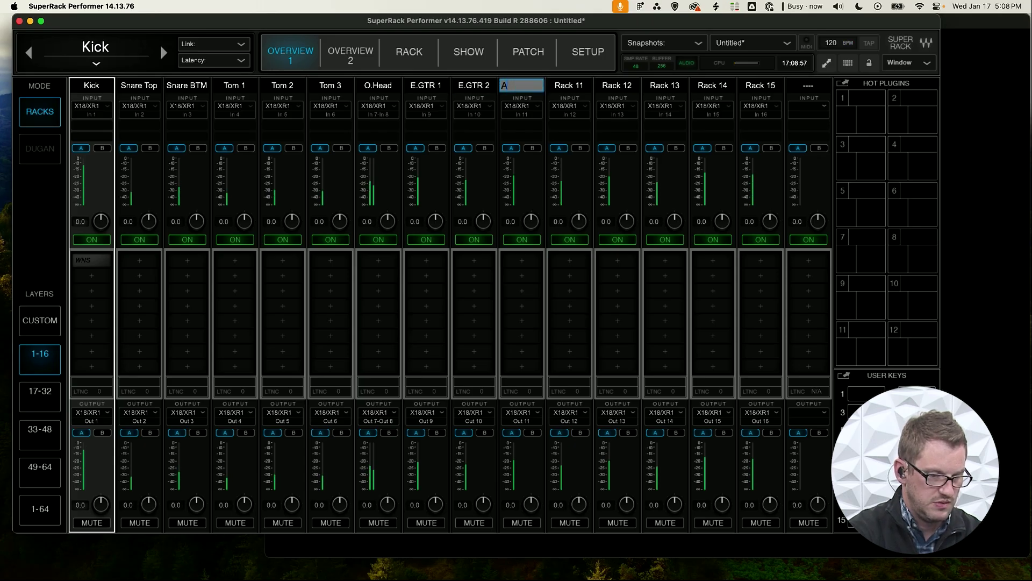
{"action": "type", "text": ".GTR"}
{"action": "key", "text": "Tab"}
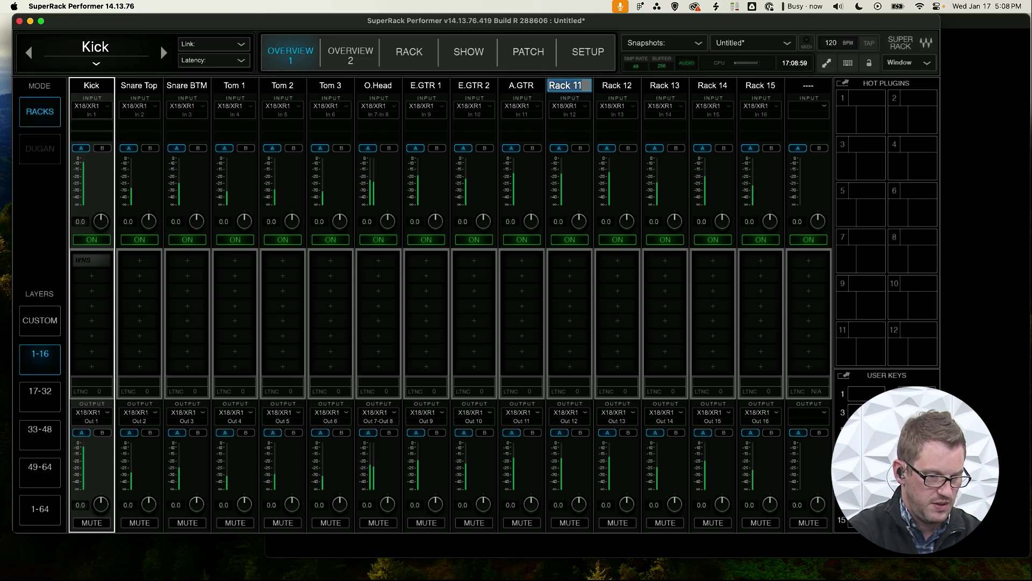
{"action": "type", "text": "Bass"}
{"action": "key", "text": "Tab"}
Step: Name Racks 12–15 Piano, Keys, Vocal 1 and Vocal 2, then switch to X AIR Edit
{"action": "type", "text": "Keys"}
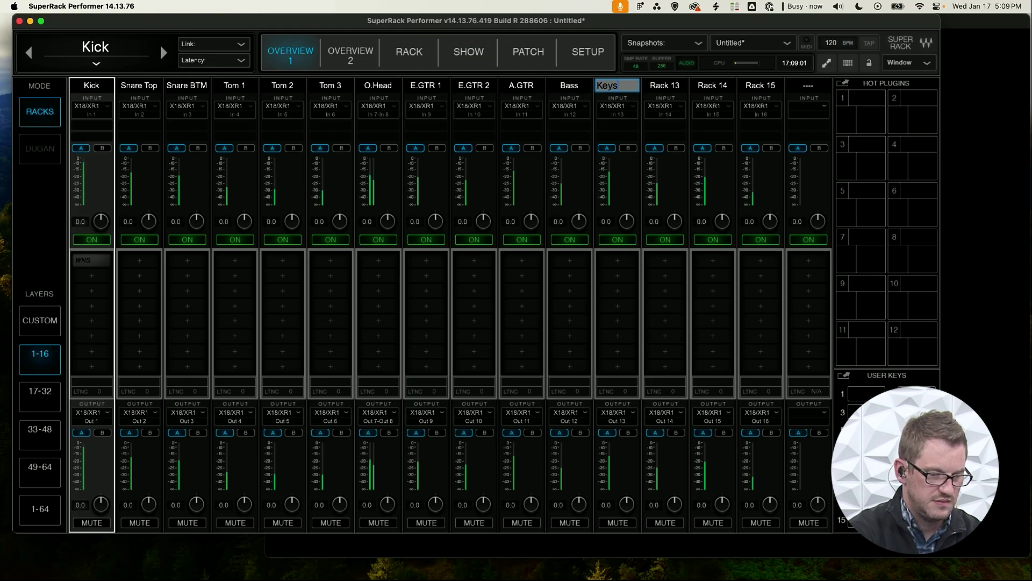
{"action": "key", "text": "BackSpace"}
{"action": "key", "text": "BackSpace"}
{"action": "key", "text": "BackSpace"}
{"action": "key", "text": "BackSpace"}
{"action": "type", "text": "P"}
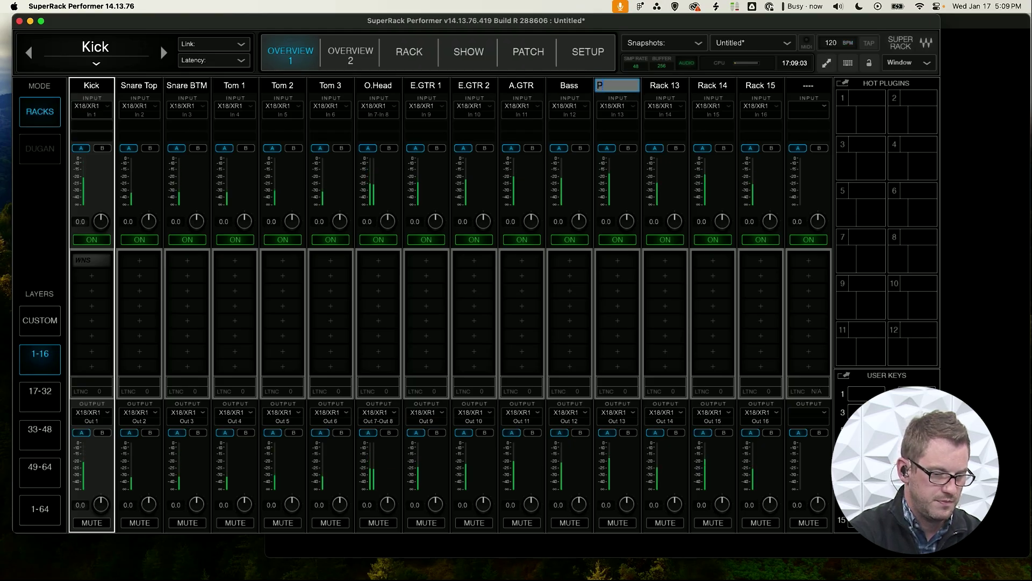
{"action": "type", "text": "aino"}
{"action": "key", "text": "Tab"}
{"action": "type", "text": "Keys"}
{"action": "key", "text": "Tab"}
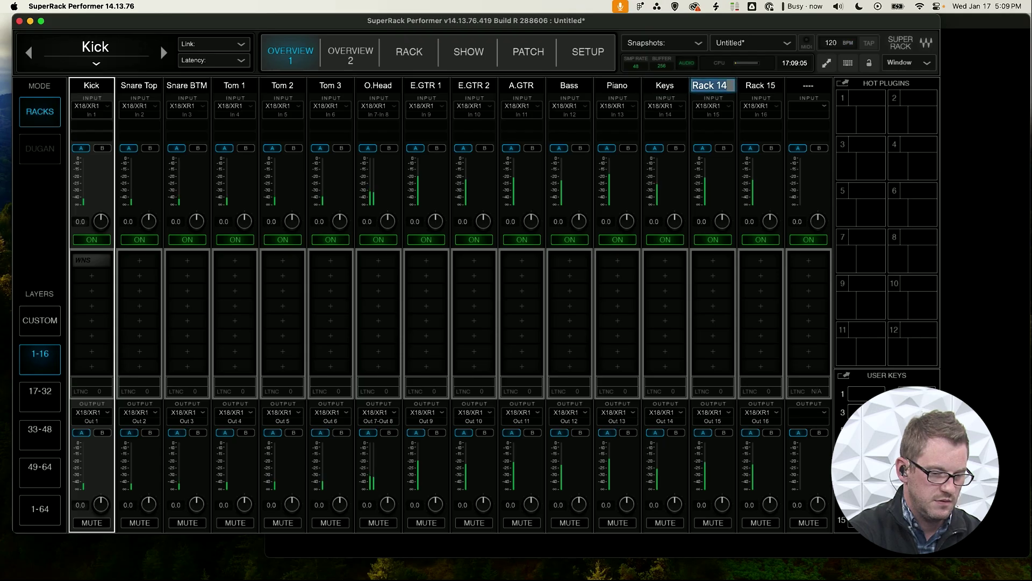
{"action": "type", "text": "Vocal 1"}
{"action": "key", "text": "Tab"}
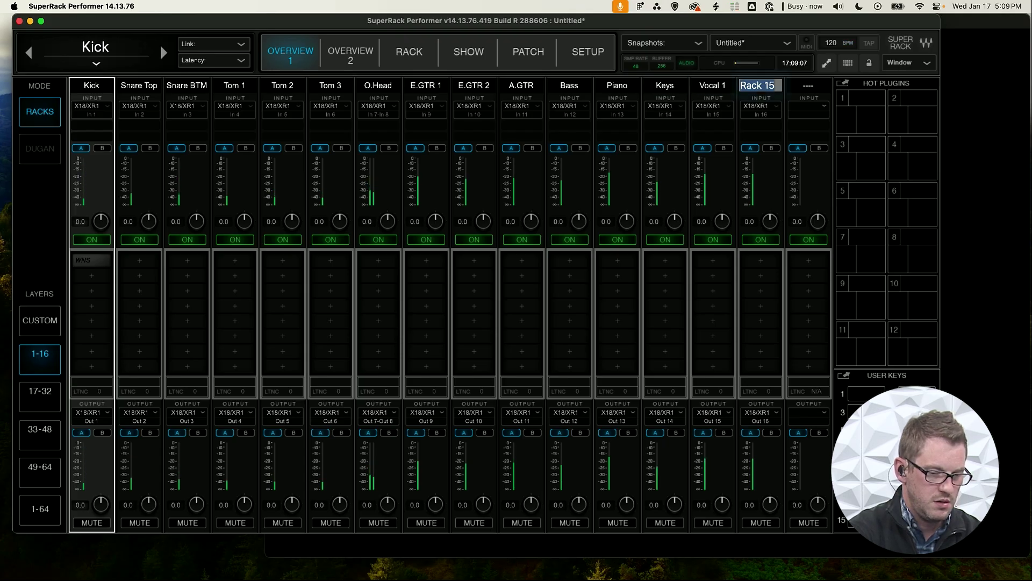
{"action": "type", "text": "Vocal 2"}
{"action": "key", "text": "Return"}
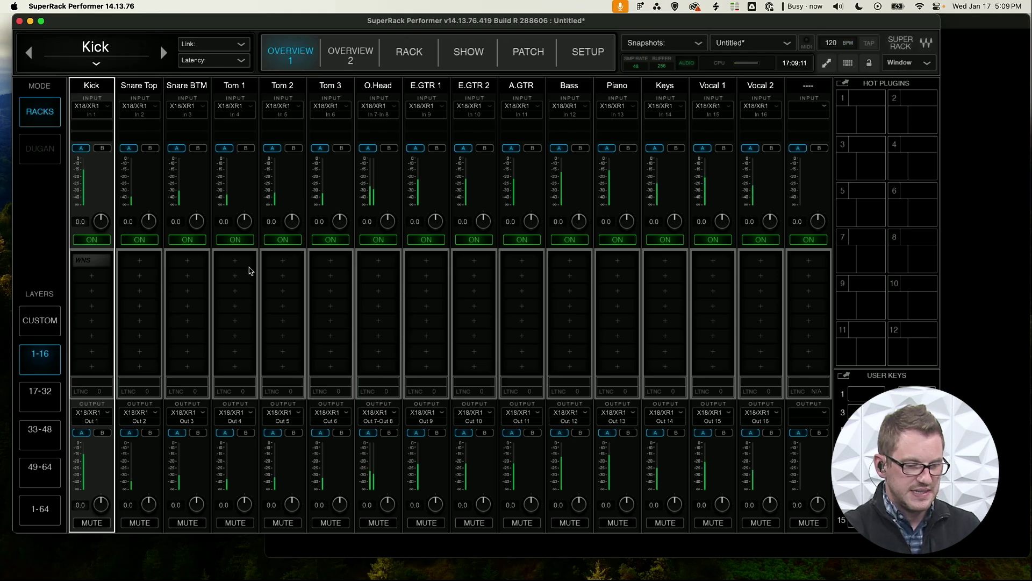
{"action": "key", "text": "super+Tab"}
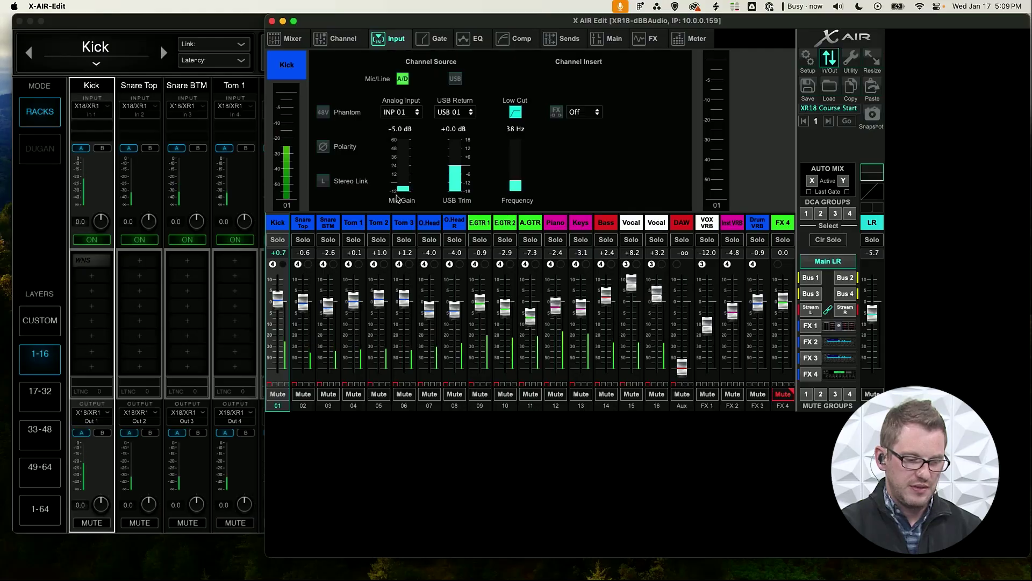
Step: Raise the Kick channel's mic gain to test, then pull it back to -4.0 dB
{"action": "mouse_move", "coordinate": [410, 192]}
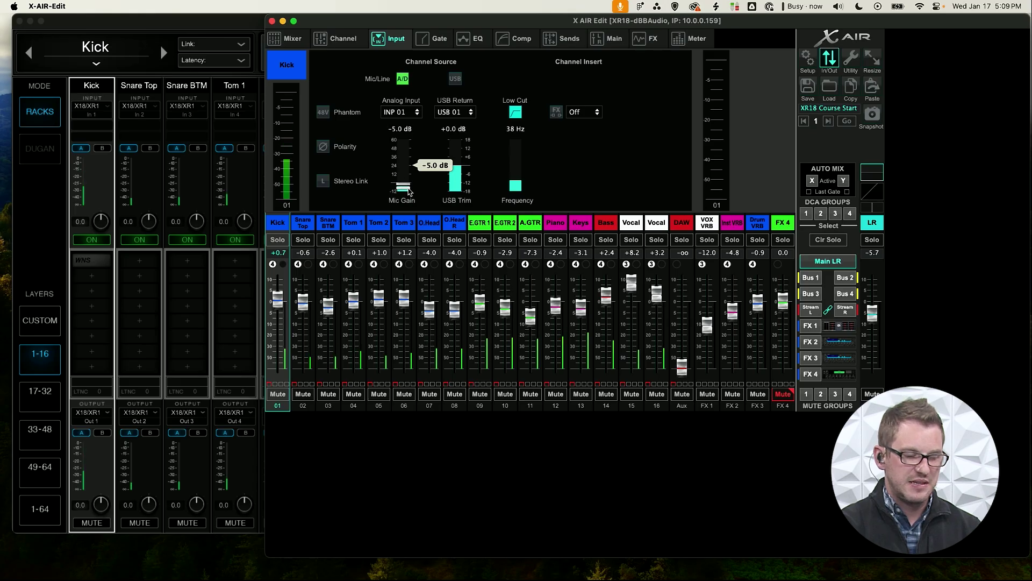
{"action": "left_click_drag", "start_coordinate": [410, 192], "coordinate": [406, 125]}
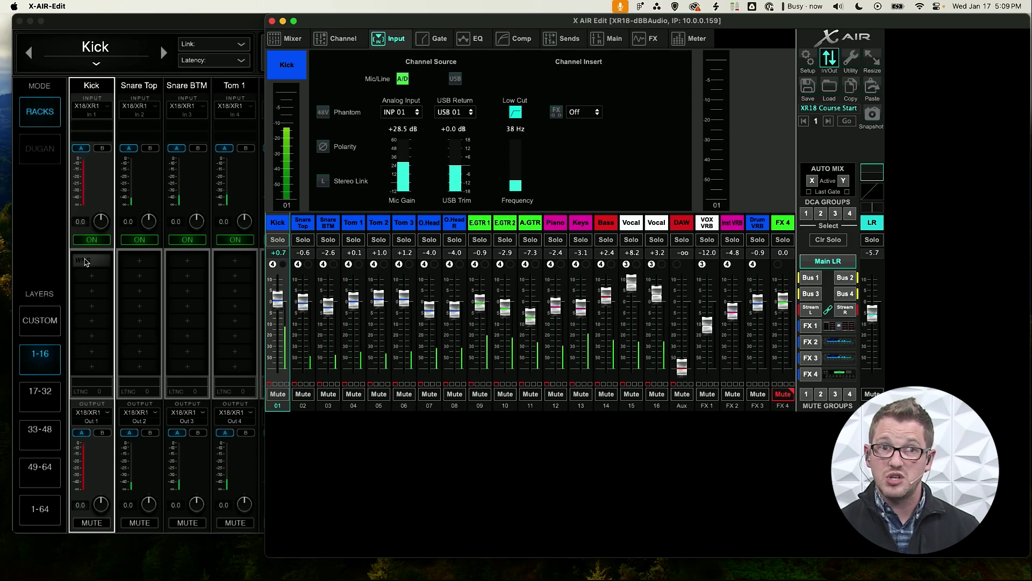
{"action": "mouse_move", "coordinate": [403, 167]}
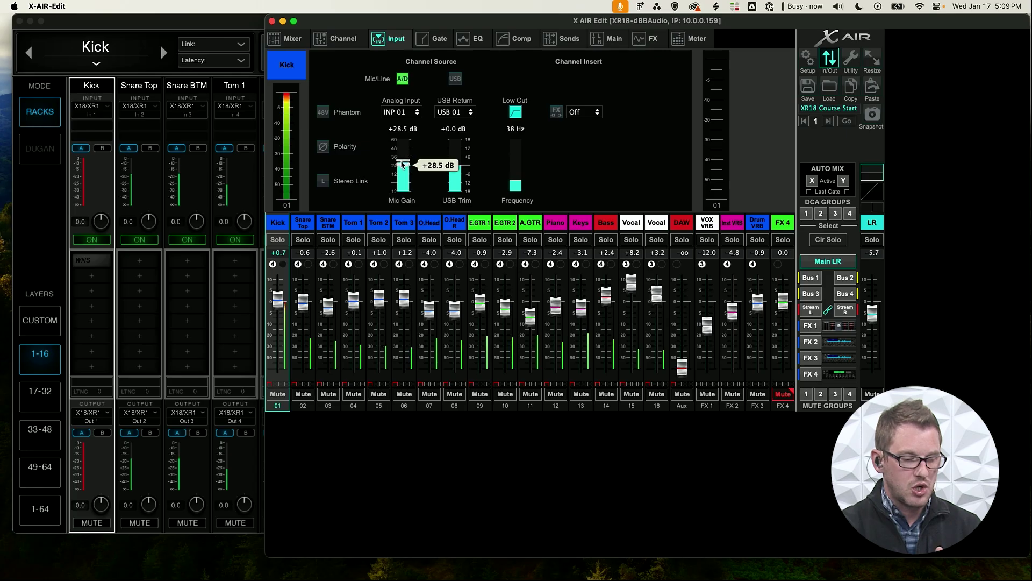
{"action": "left_click_drag", "start_coordinate": [402, 167], "coordinate": [408, 226]}
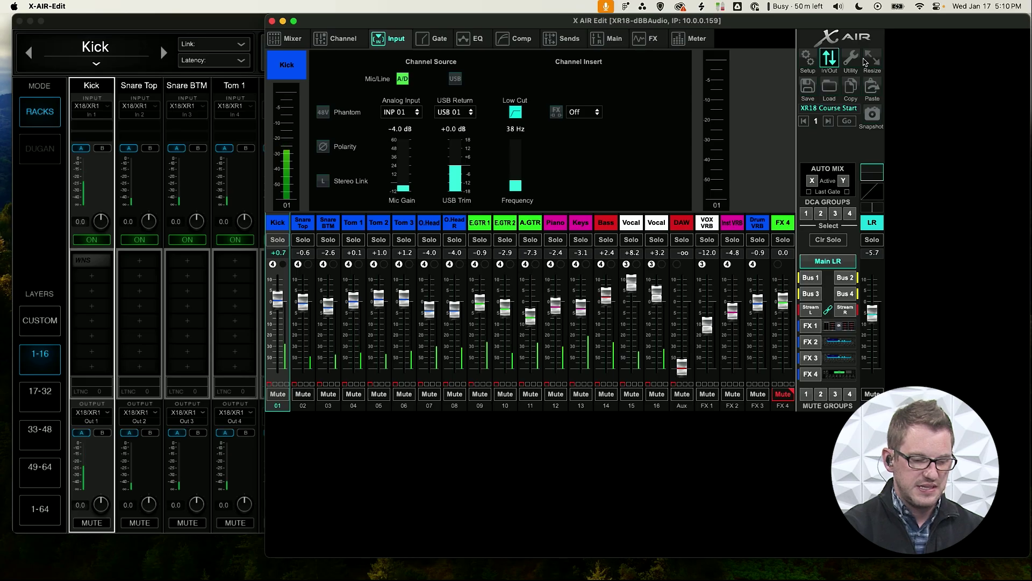
Step: Check the audio/MIDI setup, unmute DCA 4 in the DCA view, then minimize the DCAs window
{"action": "left_click", "coordinate": [808, 58]}
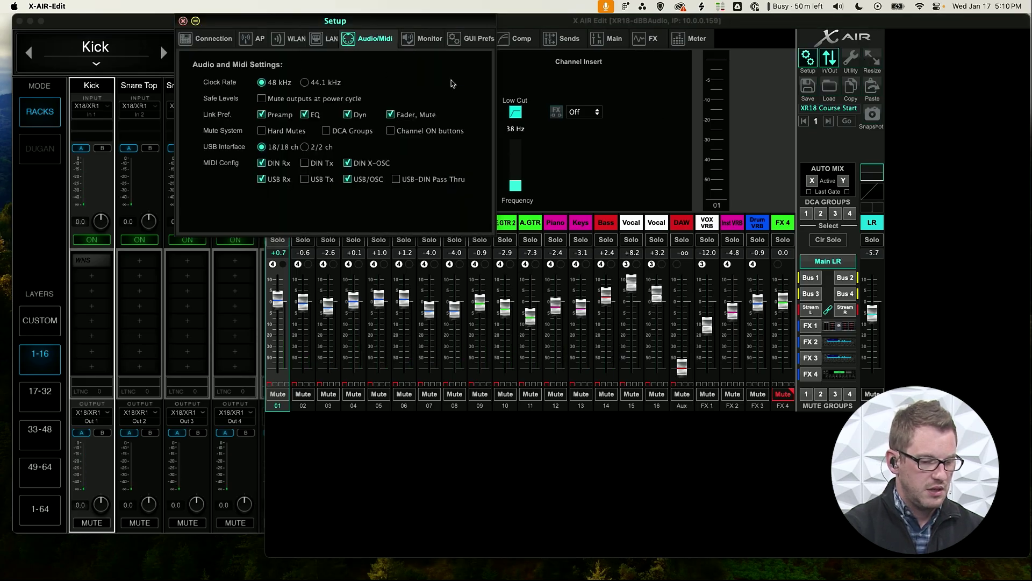
{"action": "left_click", "coordinate": [183, 22]}
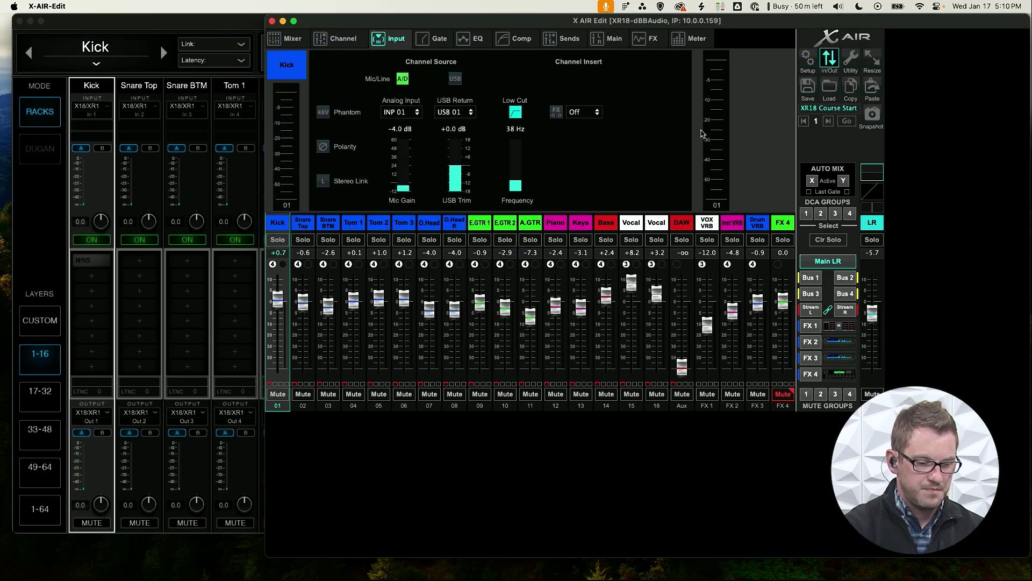
{"action": "left_click", "coordinate": [855, 60]}
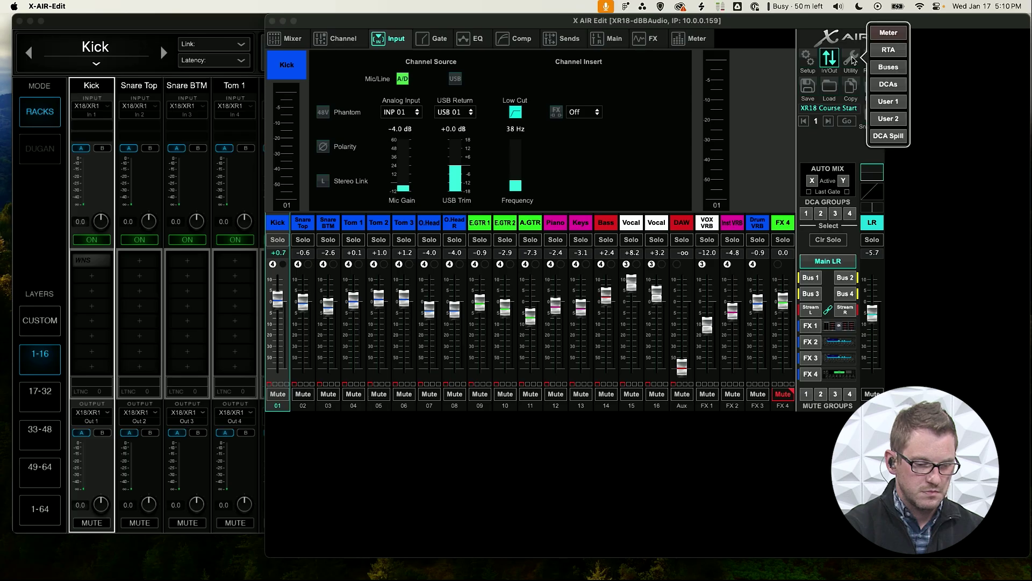
{"action": "left_click", "coordinate": [889, 100]}
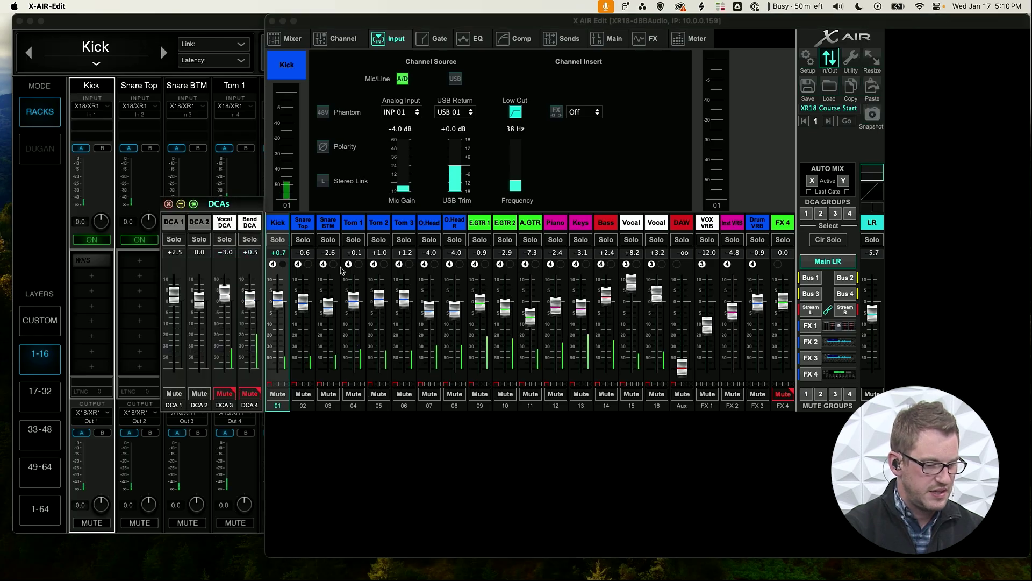
{"action": "left_click", "coordinate": [244, 396]}
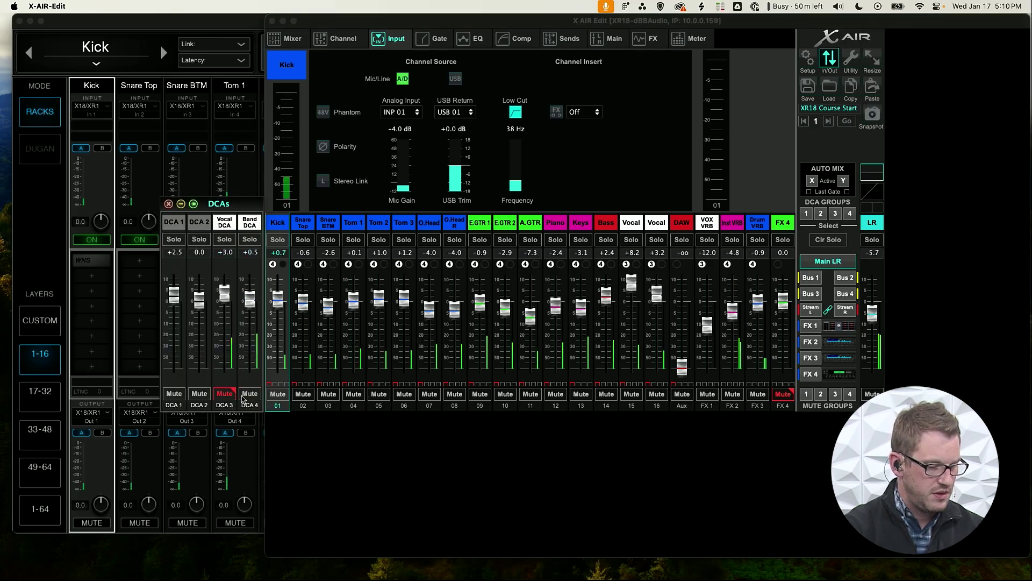
{"action": "left_click", "coordinate": [180, 204]}
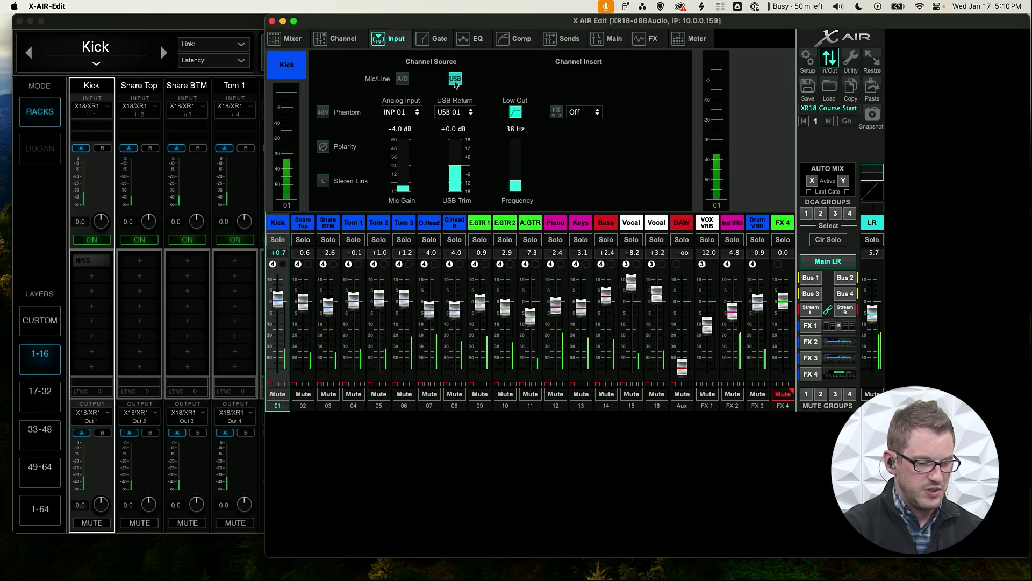
Step: Set the channel source to USB for Snare Top (02), Tom 2 and the channels around them
{"action": "left_click", "coordinate": [302, 222]}
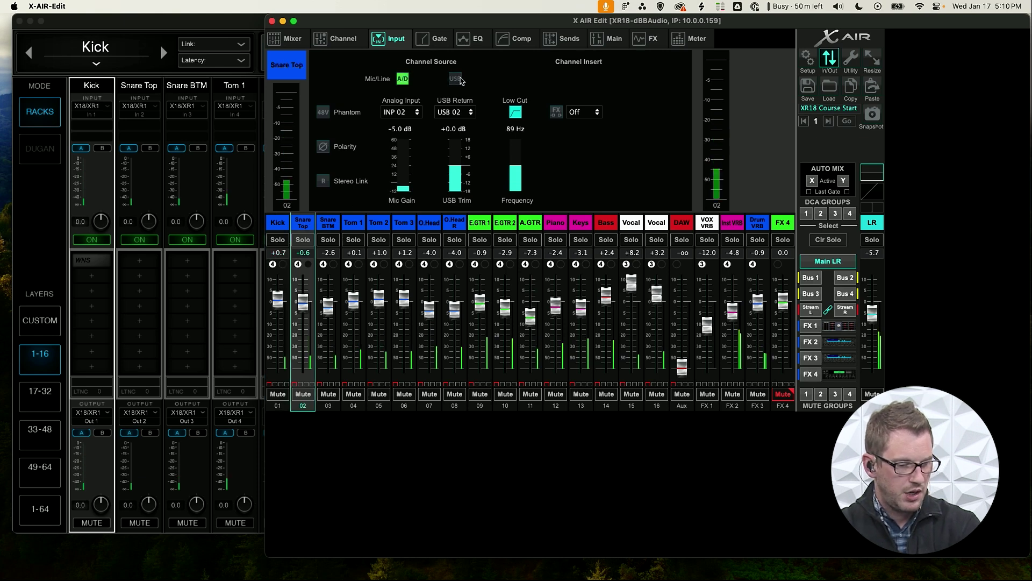
{"action": "left_click", "coordinate": [455, 78]}
{"action": "key", "text": "Right"}
{"action": "left_click", "coordinate": [455, 79]}
{"action": "key", "text": "Right"}
{"action": "left_click", "coordinate": [455, 79]}
{"action": "key", "text": "Right"}
{"action": "left_click", "coordinate": [455, 79]}
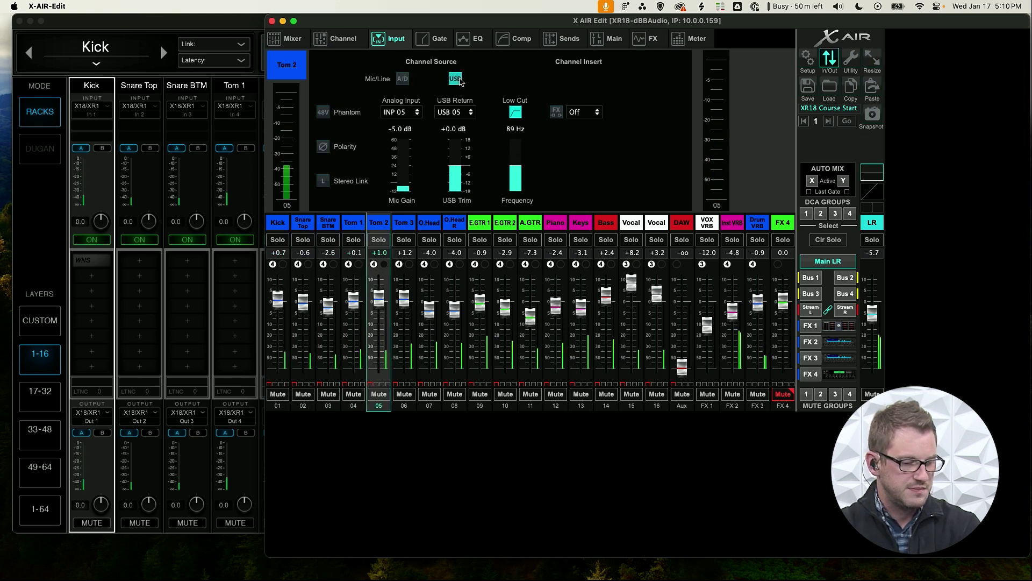
{"action": "key", "text": "Right"}
{"action": "key", "text": "Right"}
{"action": "left_click", "coordinate": [455, 79]}
{"action": "key", "text": "Right"}
Step: Set USB as the source on the remaining channels, through Bass up to the Vocal channel
{"action": "key", "text": "Right"}
{"action": "left_click", "coordinate": [455, 78]}
{"action": "key", "text": "Right"}
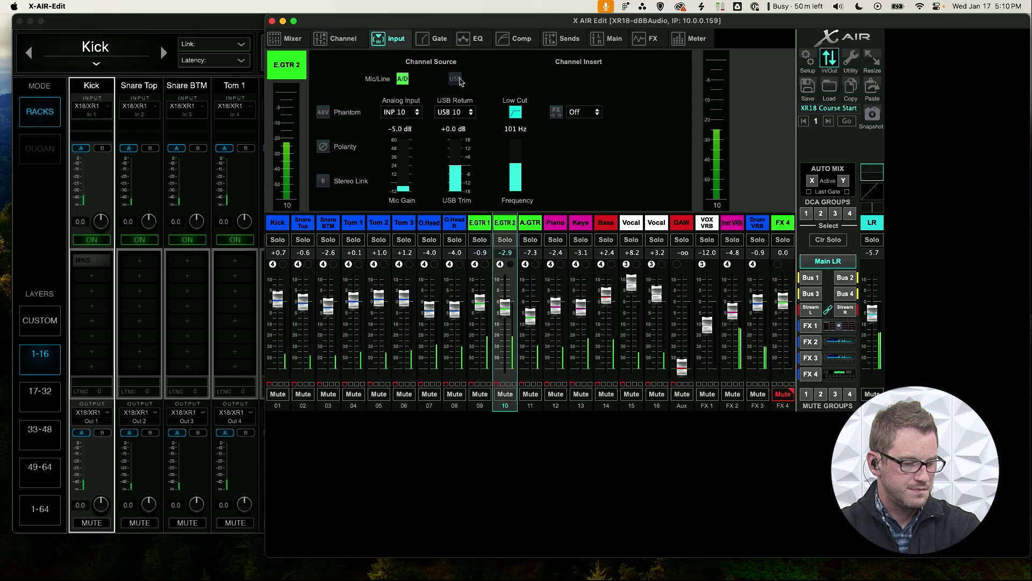
{"action": "left_click", "coordinate": [459, 78]}
{"action": "key", "text": "Right"}
{"action": "left_click", "coordinate": [459, 79]}
{"action": "key", "text": "Right"}
{"action": "left_click", "coordinate": [459, 78]}
{"action": "key", "text": "Right"}
{"action": "left_click", "coordinate": [460, 79]}
{"action": "key", "text": "Right"}
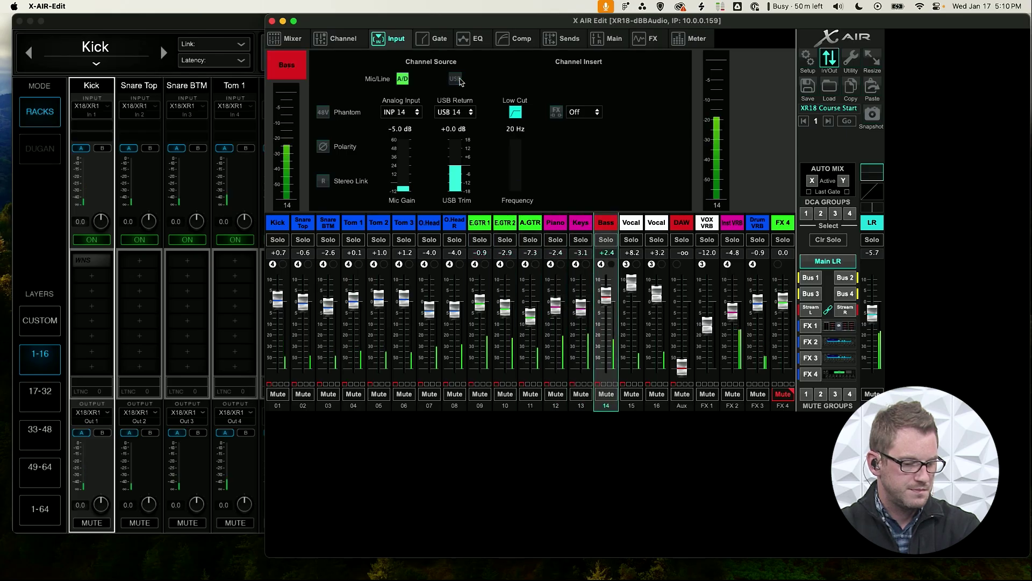
{"action": "left_click", "coordinate": [459, 78]}
{"action": "key", "text": "Right"}
{"action": "left_click", "coordinate": [459, 79]}
{"action": "key", "text": "Right"}
{"action": "left_click", "coordinate": [459, 79]}
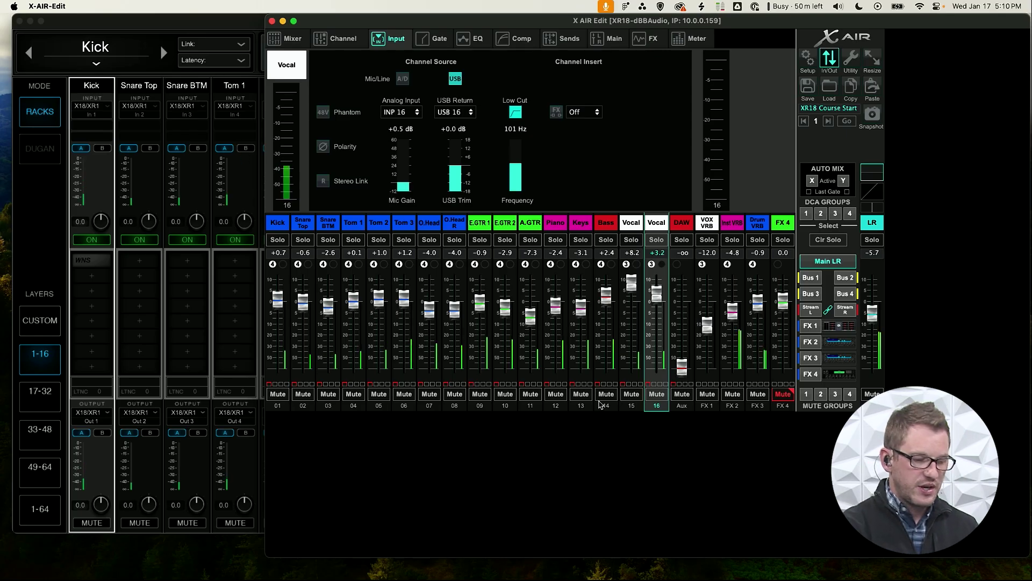
Step: Bring SuperRack Performer forward and mute the Snare Top, Snare BTM, Tom 1, Tom 2, O.Head and E.GTR 1 racks
{"action": "left_click", "coordinate": [119, 25]}
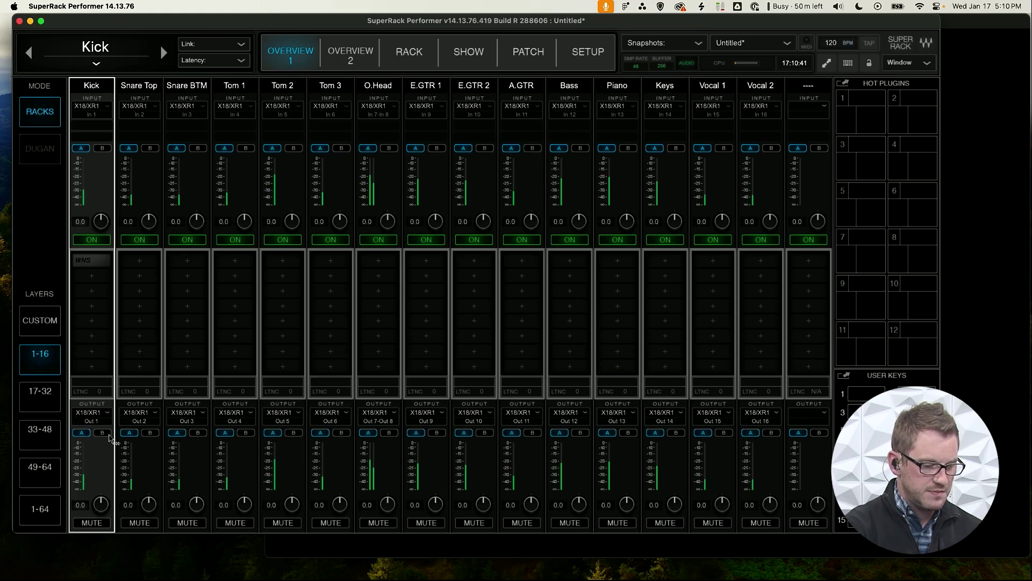
{"action": "left_click", "coordinate": [138, 523]}
{"action": "left_click", "coordinate": [188, 522]}
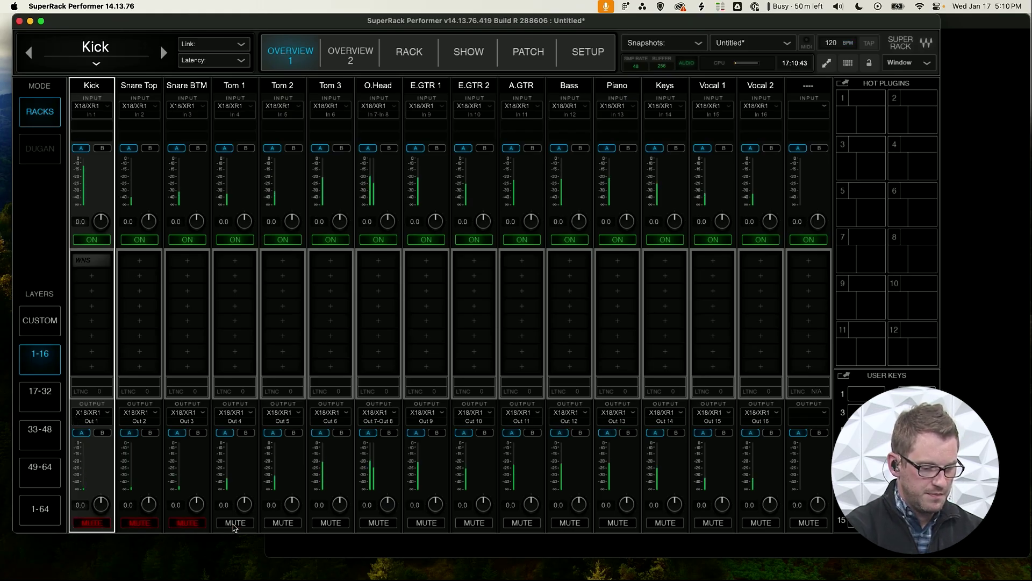
{"action": "left_click", "coordinate": [235, 523]}
{"action": "left_click", "coordinate": [283, 522]}
{"action": "left_click", "coordinate": [379, 522]}
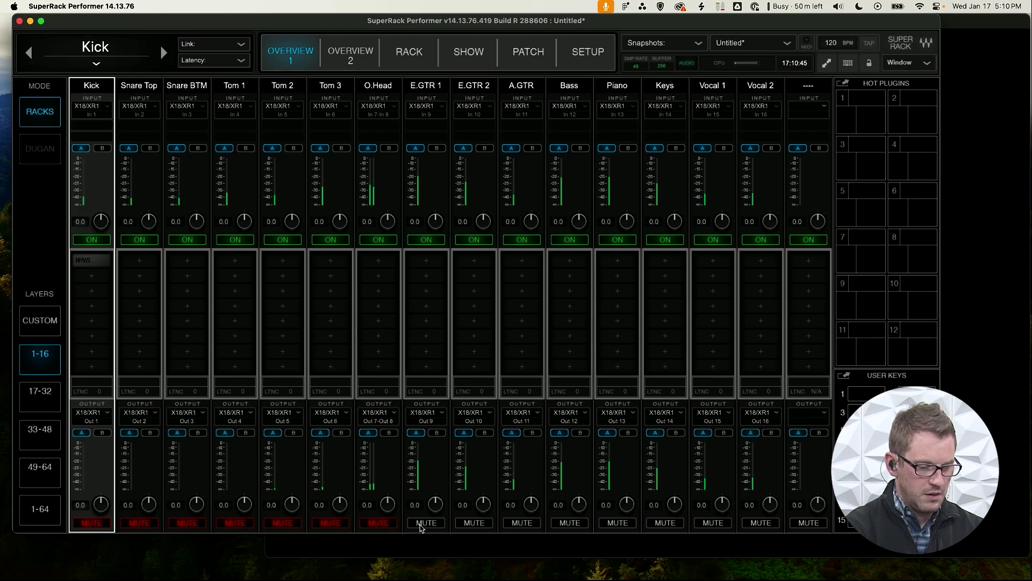
{"action": "left_click", "coordinate": [427, 523]}
{"action": "left_click", "coordinate": [485, 530]}
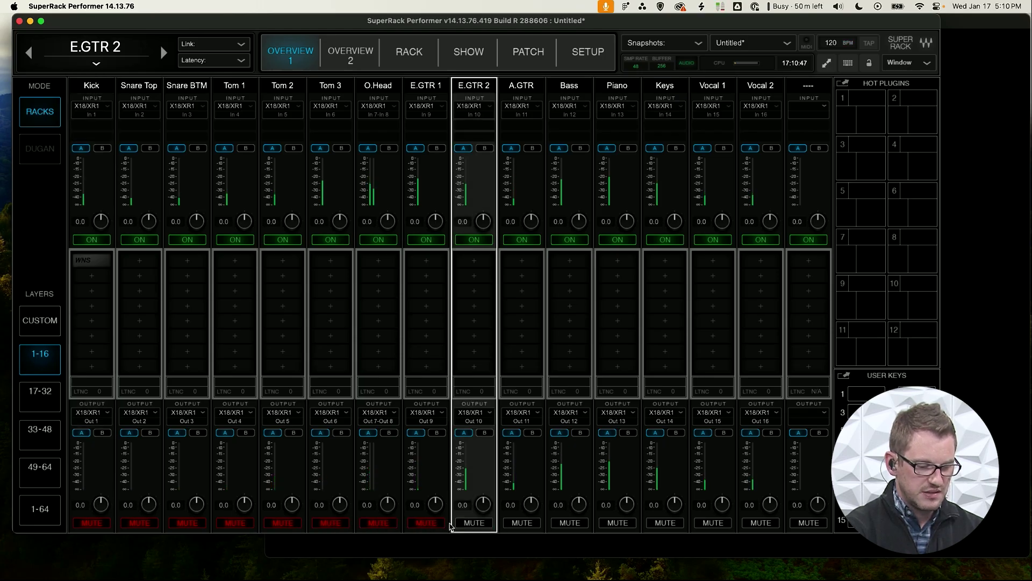
Step: Unmute the E.GTR 1, O.Head, Tom 3, Tom 2, Tom 1, Snare BTM and Snare Top racks
{"action": "left_click", "coordinate": [427, 523]}
{"action": "left_click", "coordinate": [379, 522]}
{"action": "left_click", "coordinate": [331, 523]}
{"action": "left_click", "coordinate": [283, 523]}
{"action": "left_click", "coordinate": [235, 523]}
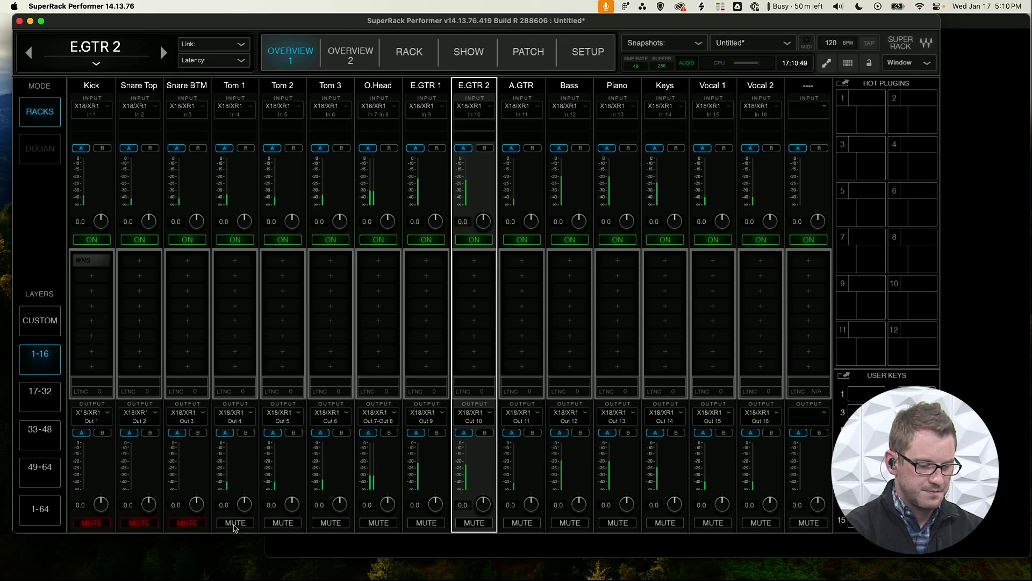
{"action": "left_click", "coordinate": [187, 523]}
{"action": "left_click", "coordinate": [140, 522]}
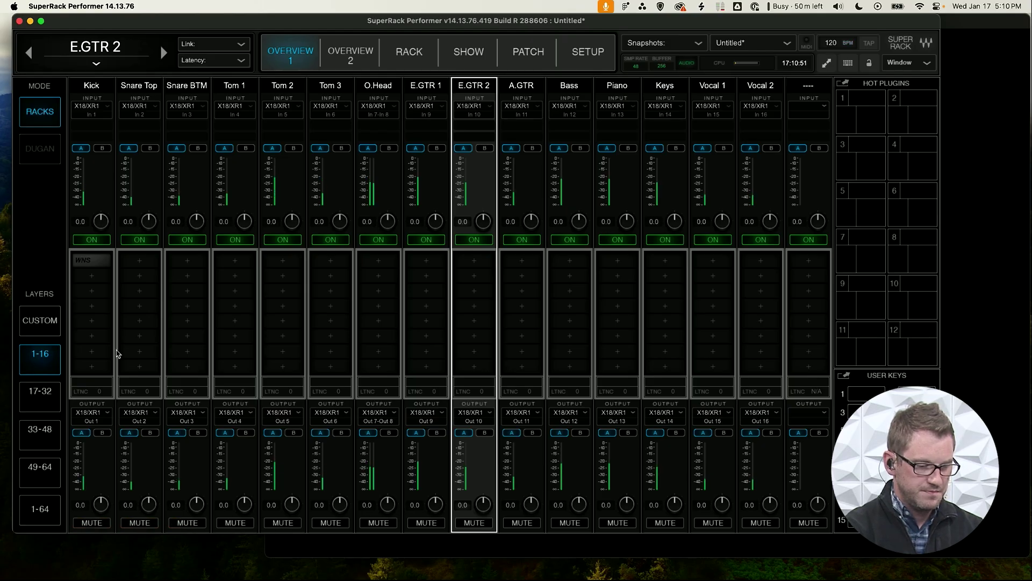
Step: Insert F6(sc) from Plug-in list > Dynamics 1 into Kick's first slot, view its rack, then return to Overview 1
{"action": "right_click", "coordinate": [93, 280]}
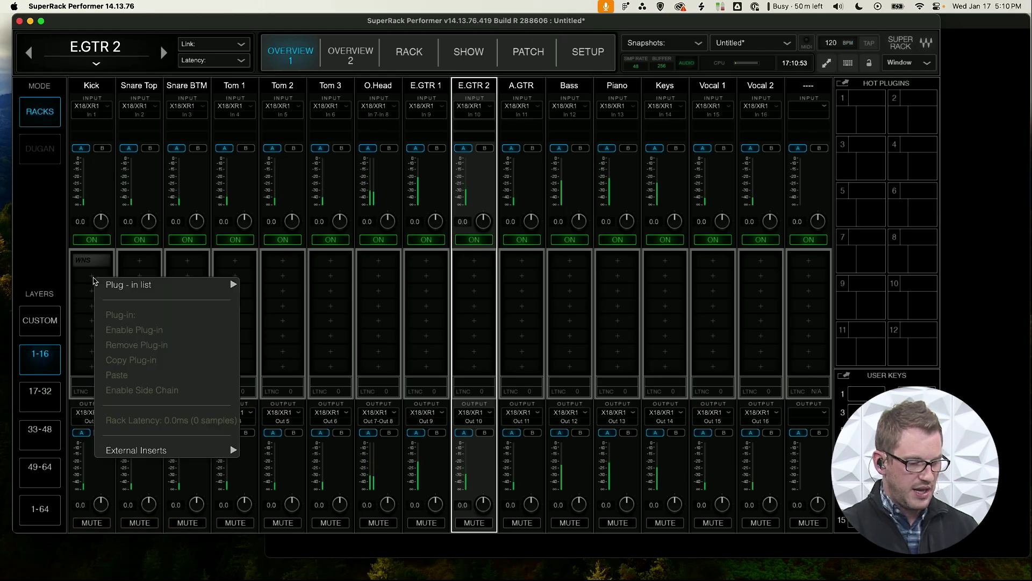
{"action": "mouse_move", "coordinate": [121, 286]}
{"action": "mouse_move", "coordinate": [306, 280]}
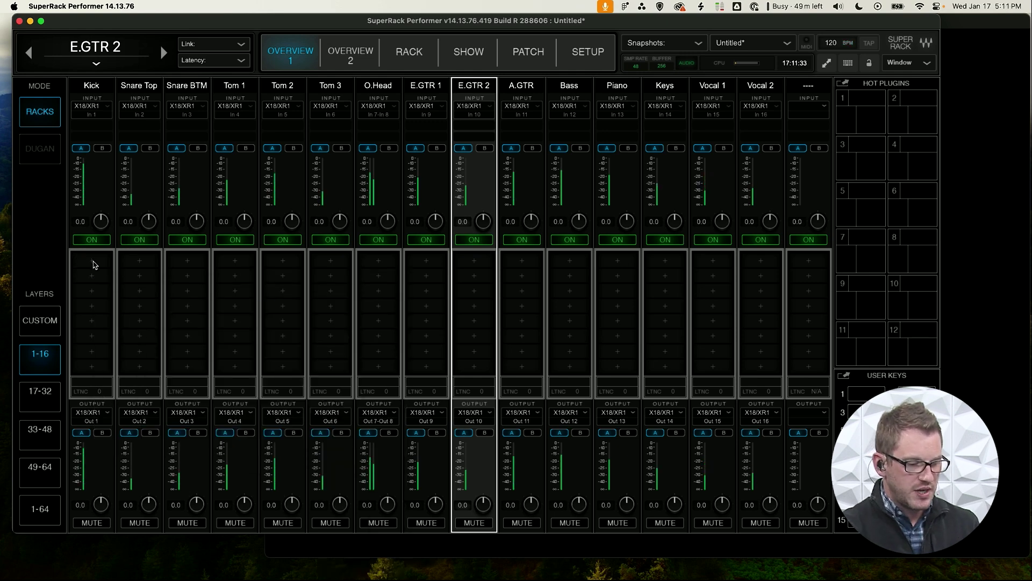
{"action": "right_click", "coordinate": [95, 262]}
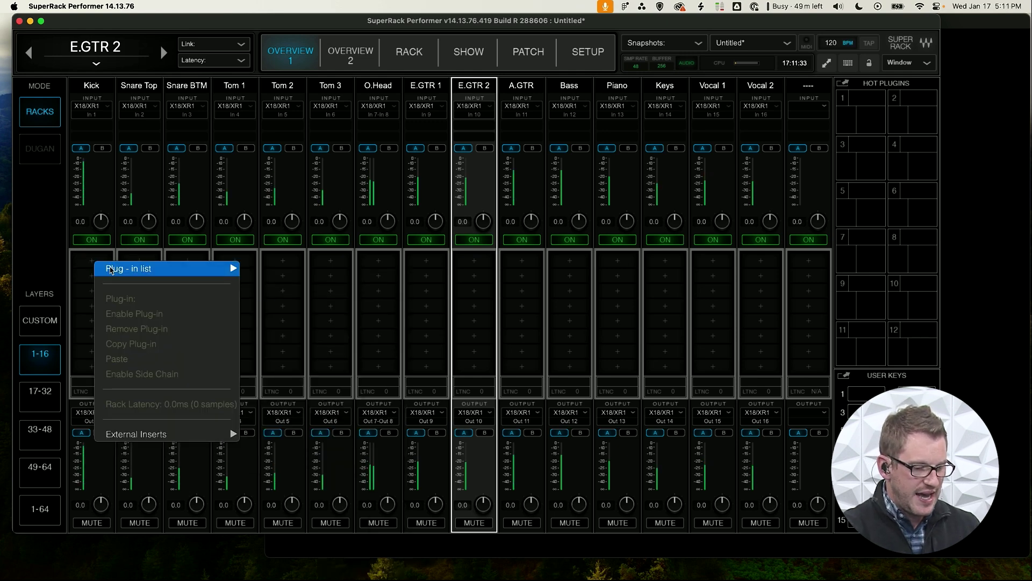
{"action": "mouse_move", "coordinate": [113, 269]}
{"action": "mouse_move", "coordinate": [293, 266]}
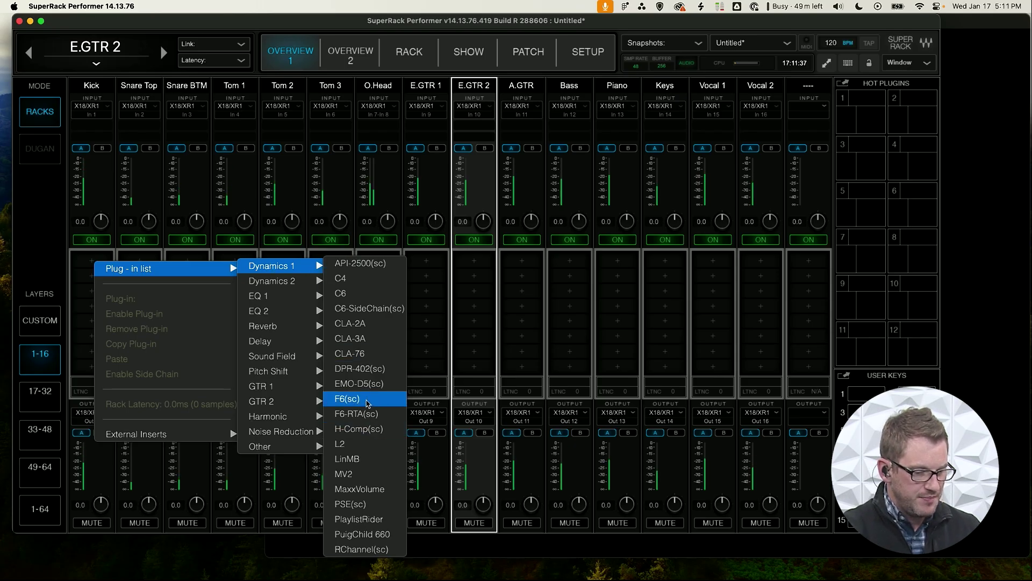
{"action": "left_click", "coordinate": [368, 403]}
{"action": "left_click", "coordinate": [91, 262]}
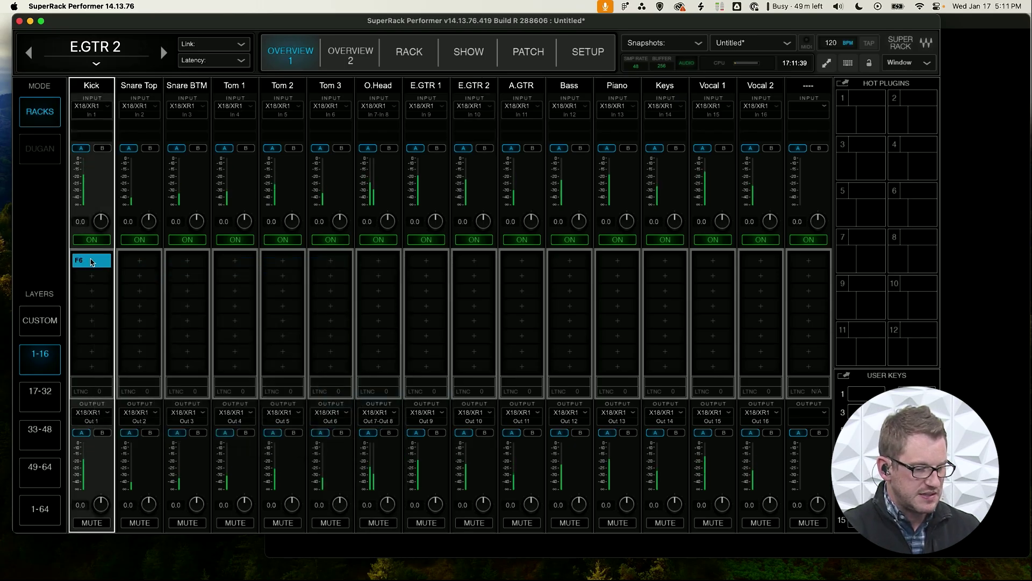
{"action": "left_click", "coordinate": [92, 261]}
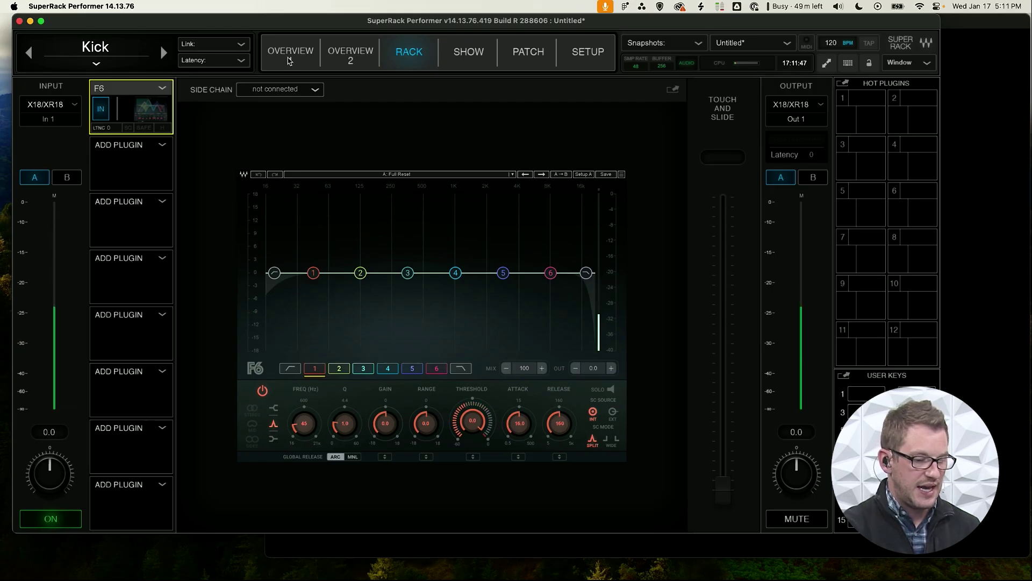
{"action": "left_click", "coordinate": [289, 61]}
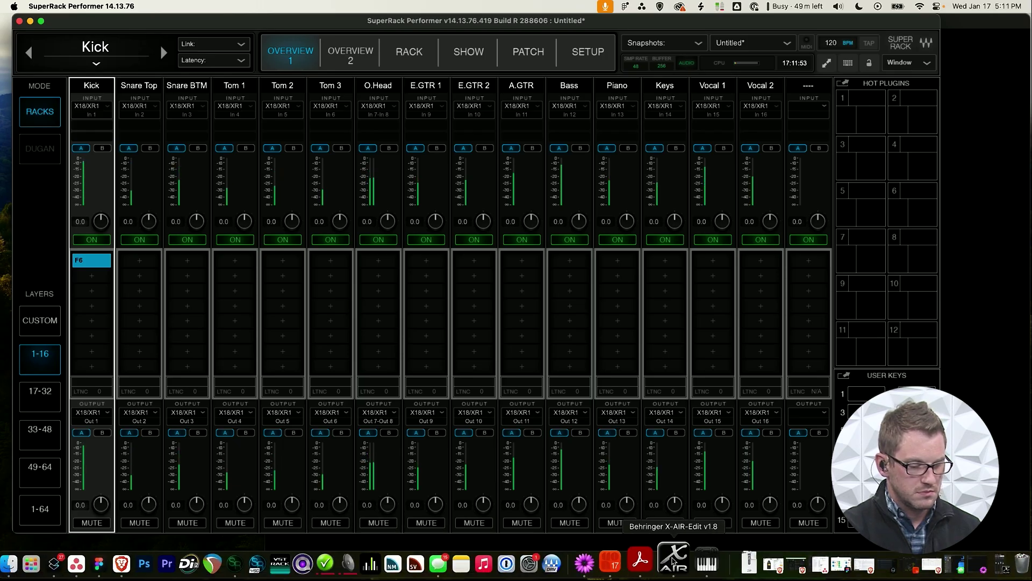
Step: Bring X AIR Edit forward, review the Kick and Snare Top input routing, then switch to SuperRack and back
{"action": "left_click", "coordinate": [670, 561]}
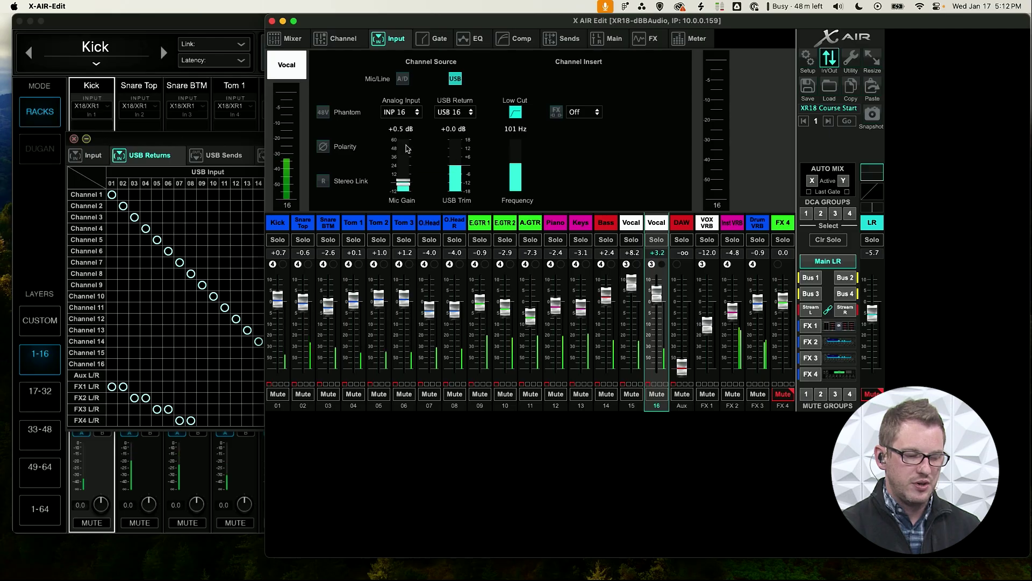
{"action": "mouse_move", "coordinate": [408, 188]}
{"action": "left_click", "coordinate": [278, 222]}
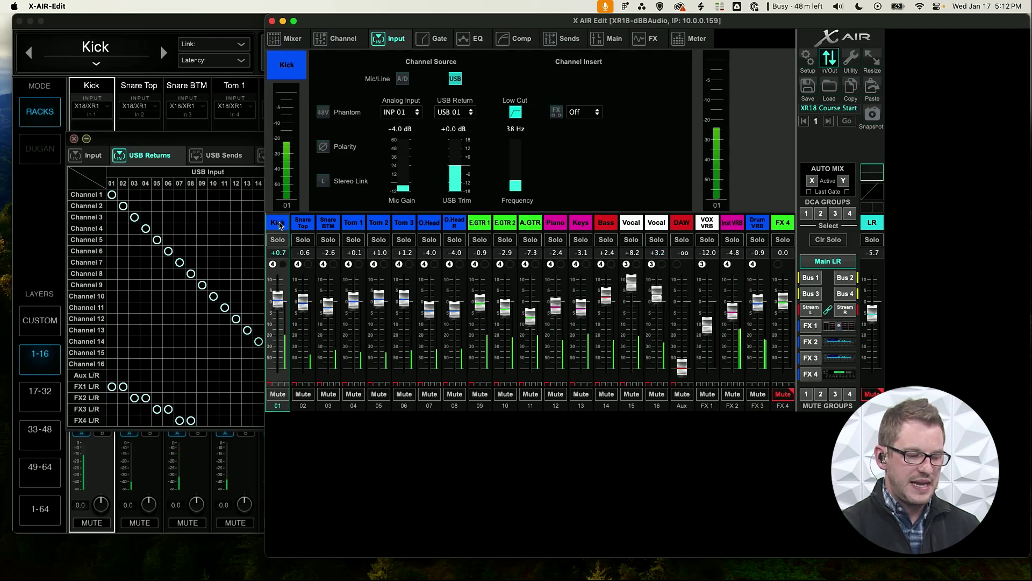
{"action": "left_click", "coordinate": [296, 224]}
{"action": "left_click", "coordinate": [54, 308]}
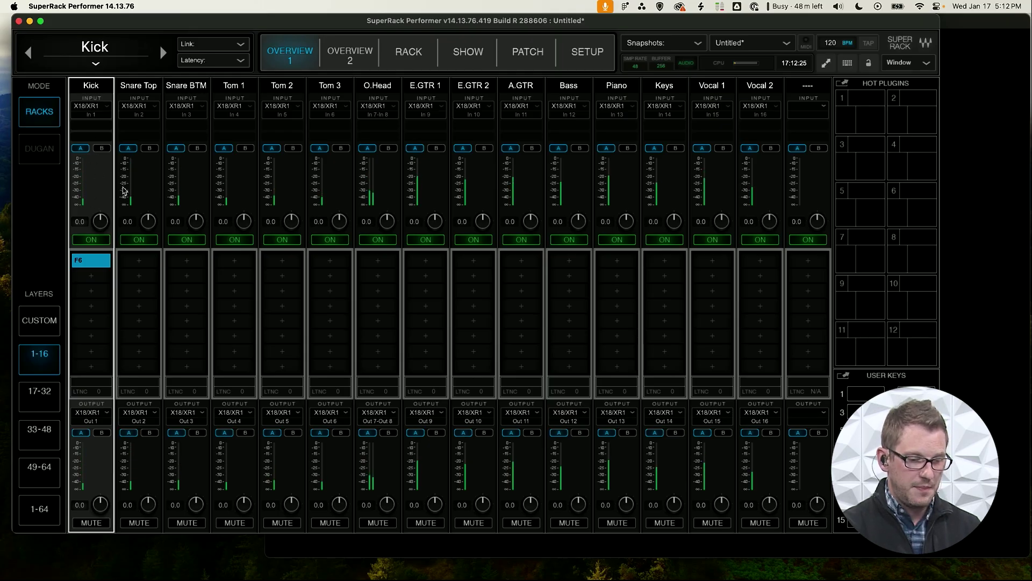
{"action": "key", "text": "super+Tab"}
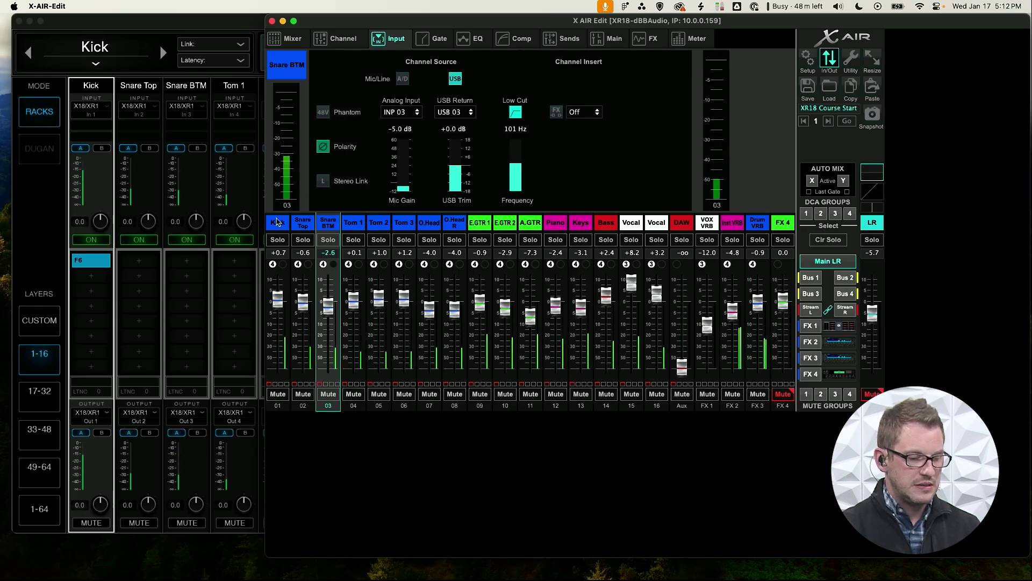
Step: Show channel 01 Kick's input page and try a USB trim boost, leaving trim at +0.0 dB
{"action": "left_click", "coordinate": [277, 222]}
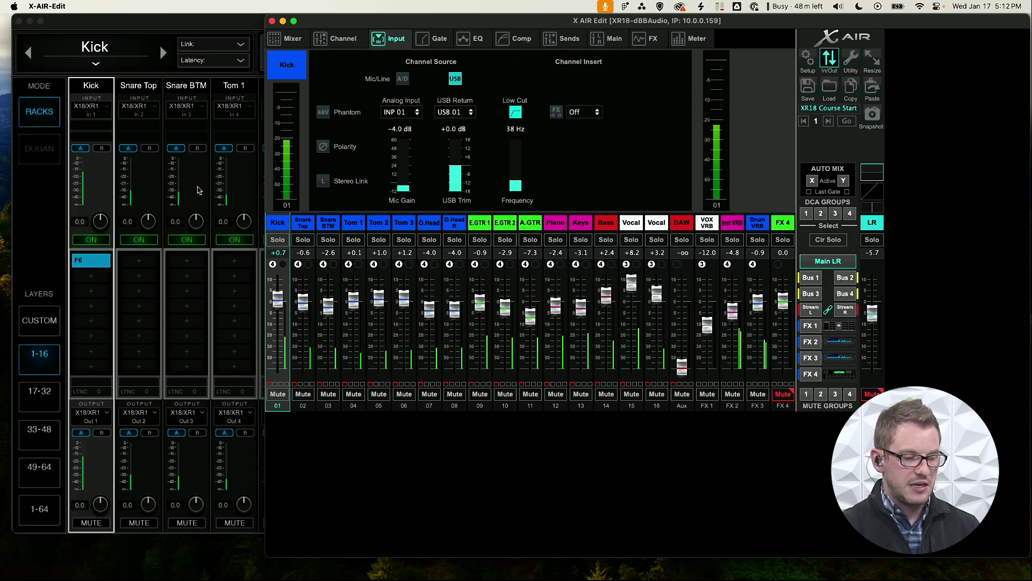
{"action": "mouse_move", "coordinate": [459, 168]}
{"action": "left_click_drag", "start_coordinate": [459, 169], "coordinate": [481, 169]}
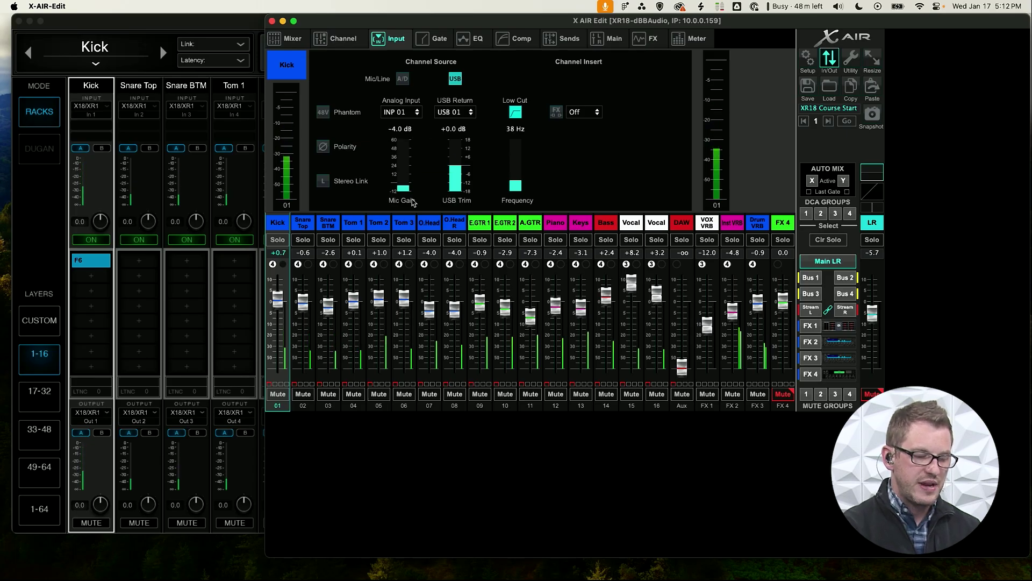
{"action": "mouse_move", "coordinate": [413, 192]}
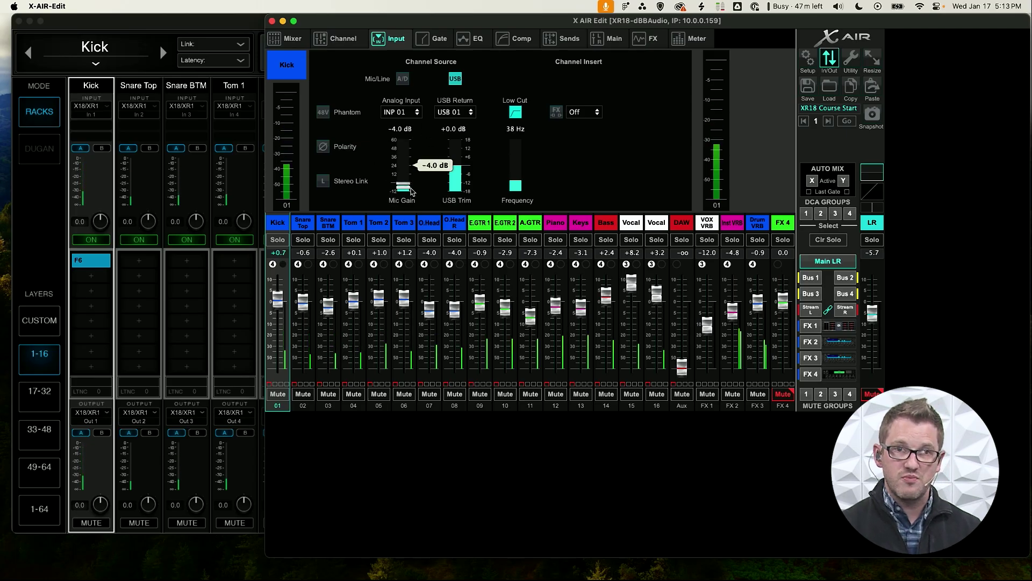